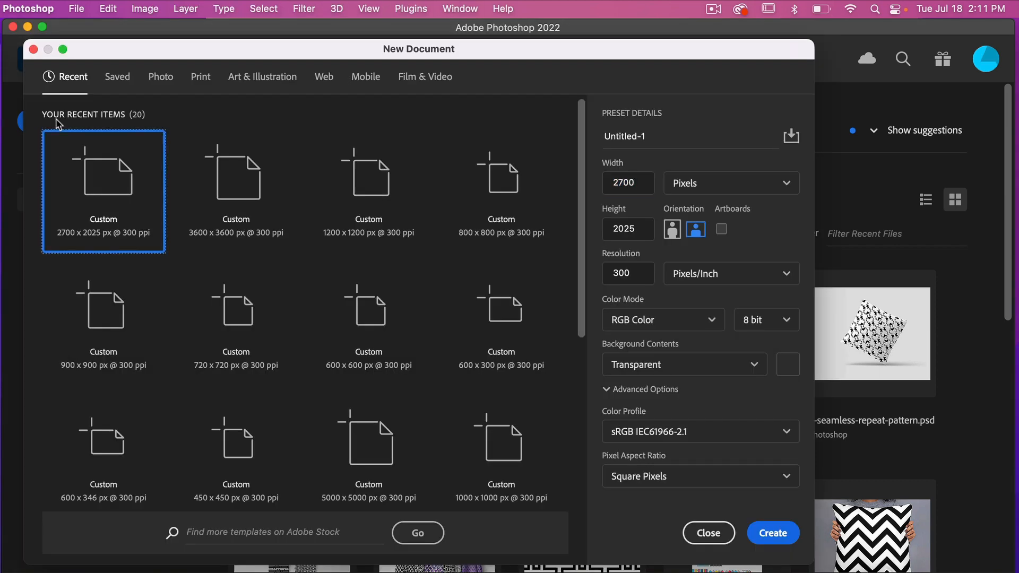
Create a new transparent document 1200 px wide and 1200 px high at 300 pixels per inch
click(642, 183)
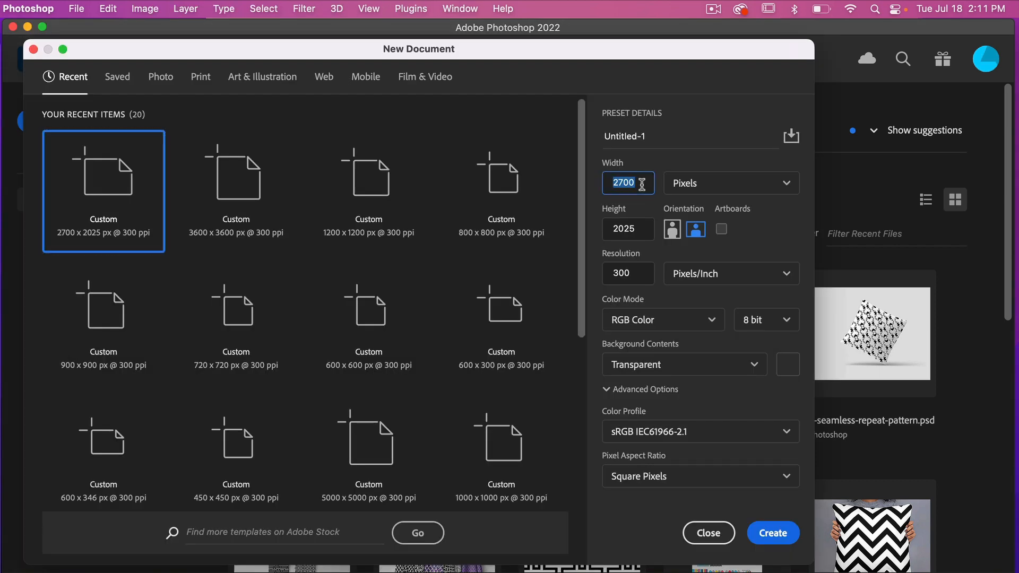
text(1200)
click(640, 228)
text(1200)
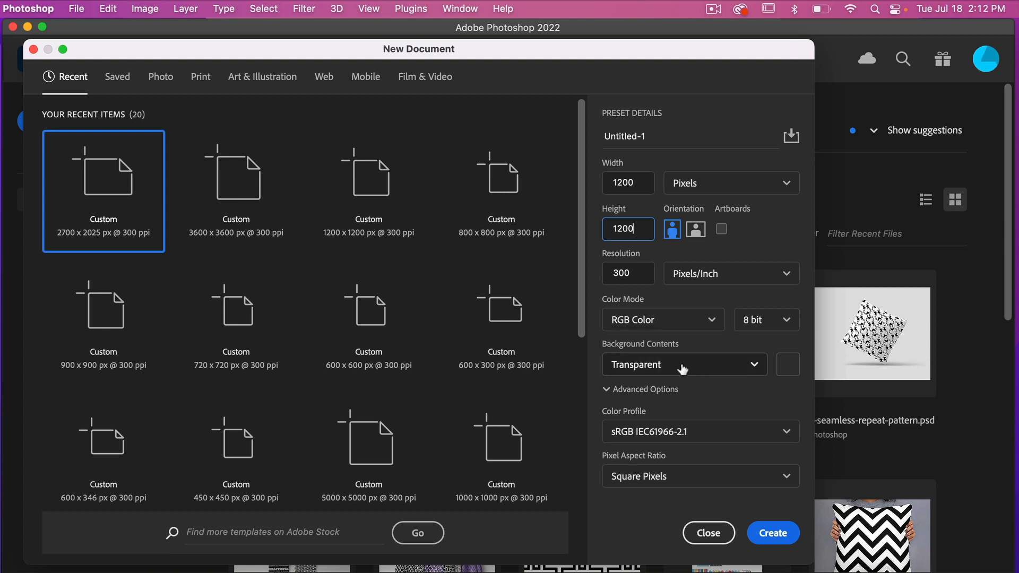
click(774, 532)
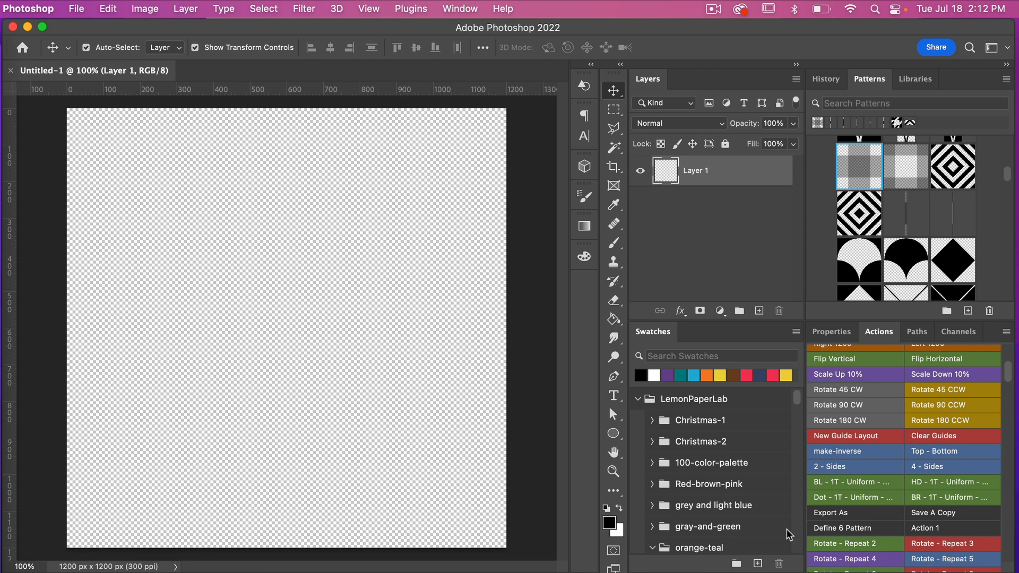
Add a new guide layout with 8 columns and 8 rows across the canvas
click(370, 10)
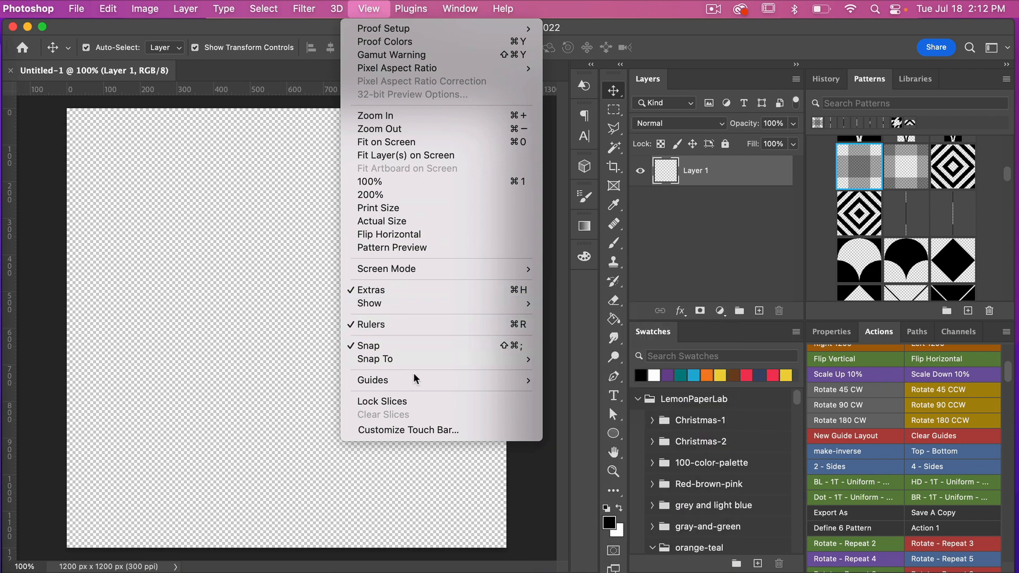
mouse_move(417, 379)
click(599, 471)
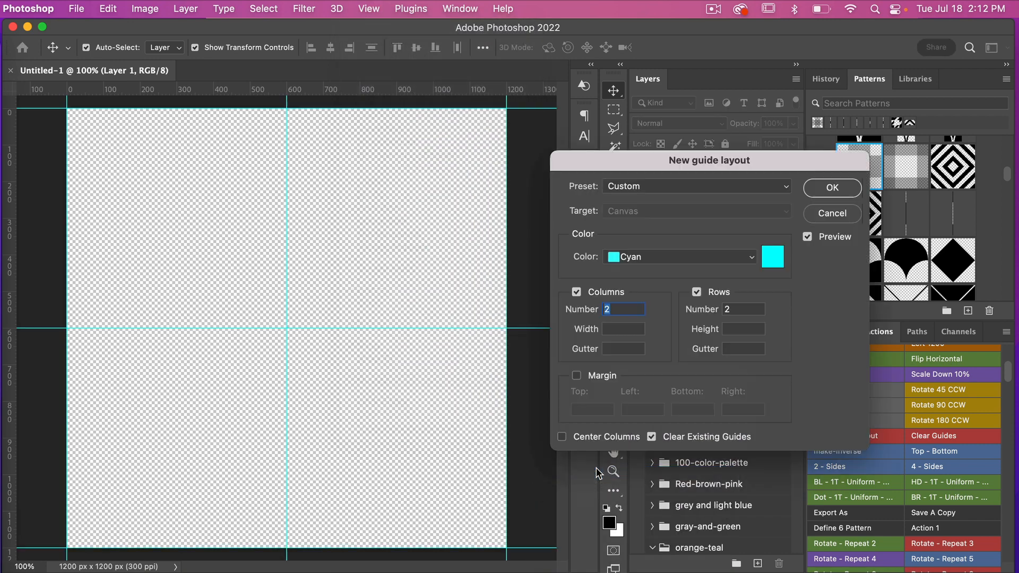
text(8)
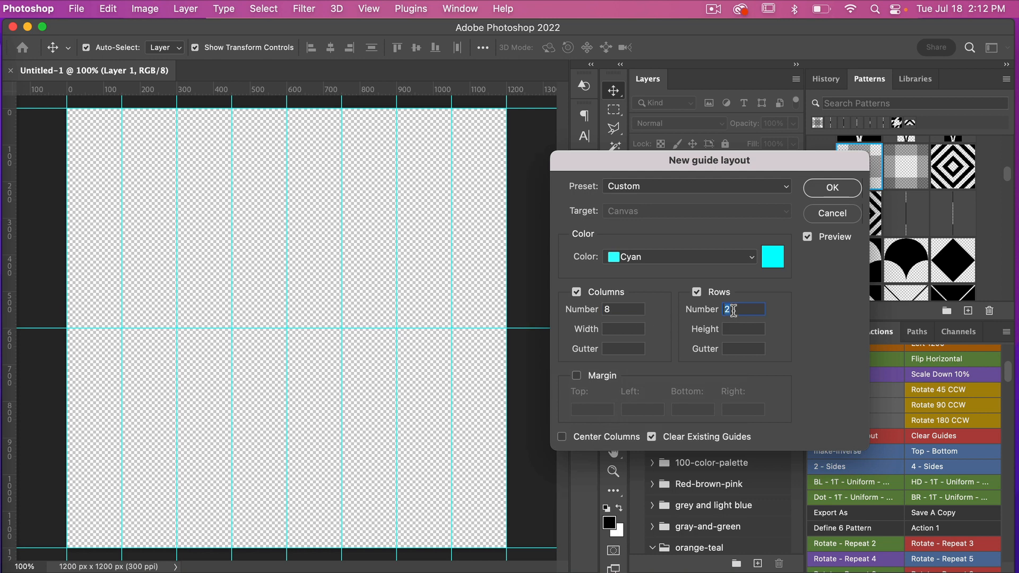
text(8)
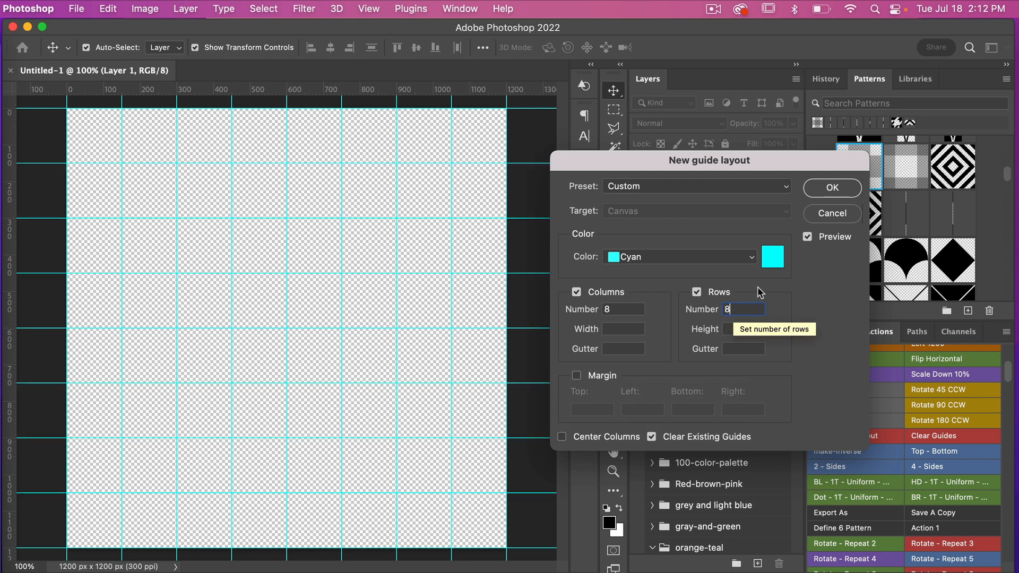
click(832, 189)
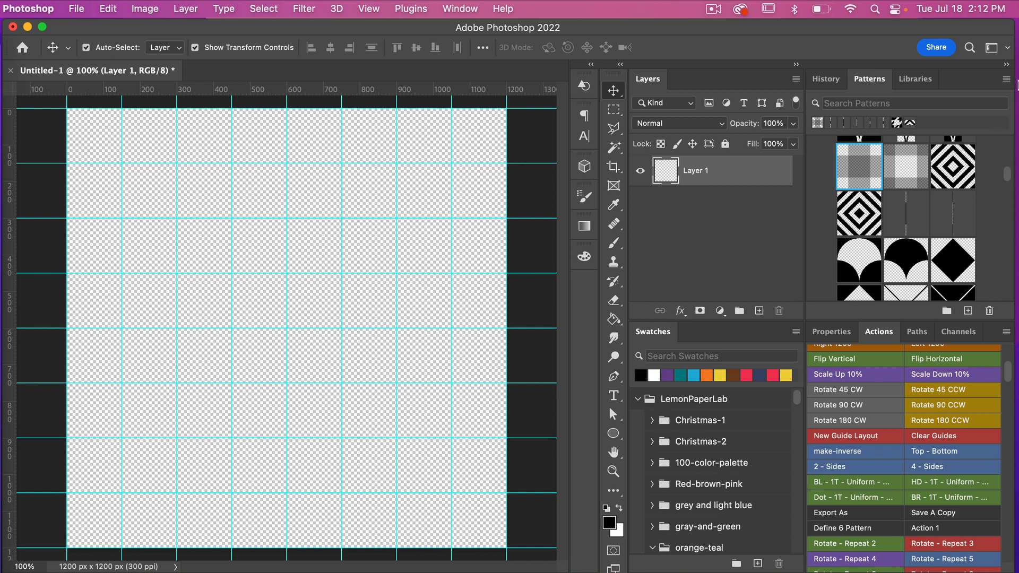
Fill a centered rectangular selection four guide columns wide and two rows high with black, deselect it, and convert the layer to a smart object
click(614, 110)
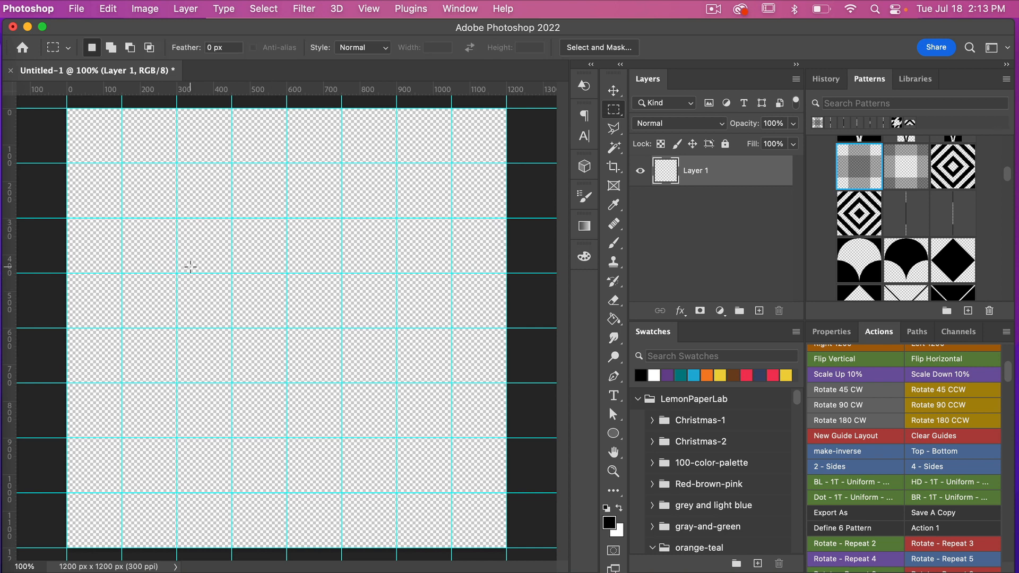
drag(175, 271, 395, 381)
key(alt+BackSpace)
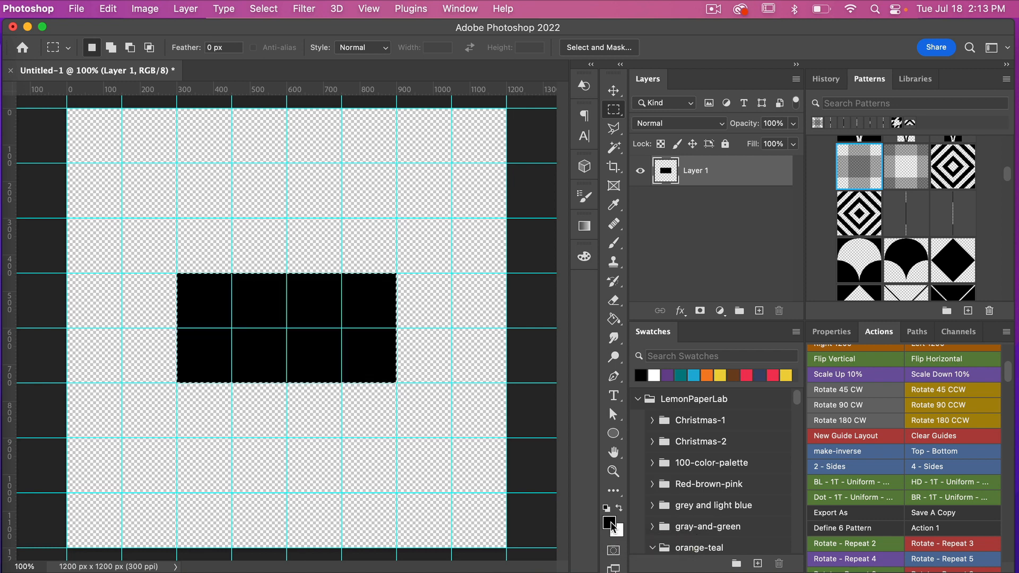
key(super+d)
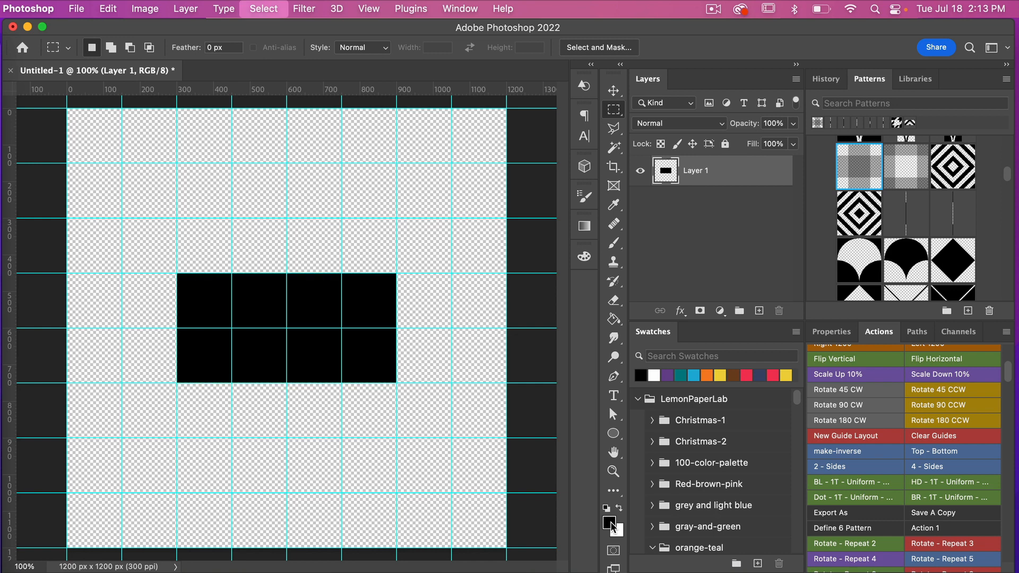
right_click(734, 176)
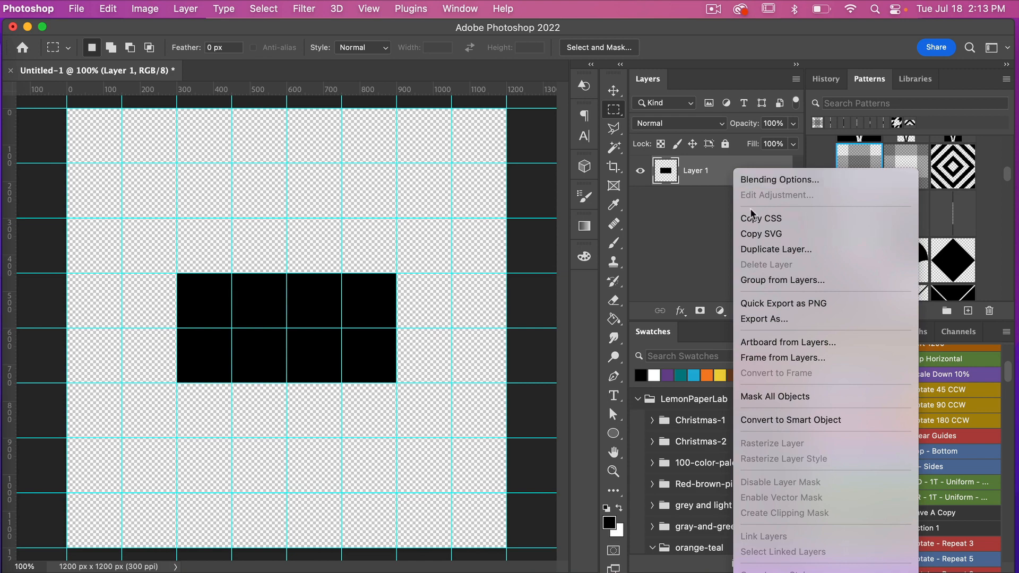
click(796, 421)
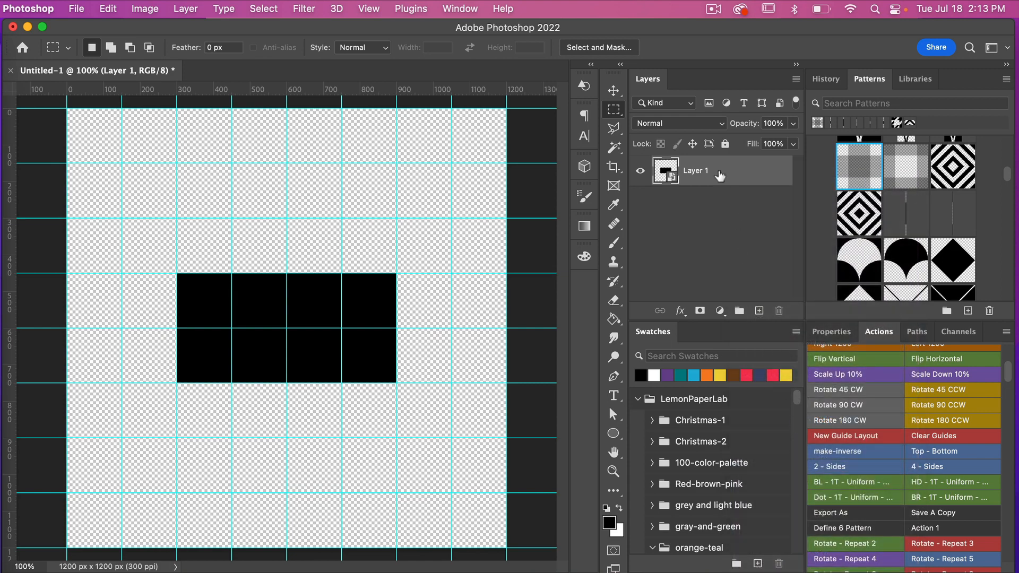
Duplicate the black rectangle's layer and move the copy to X 0, Y 0 at the canvas's upper-left corner
key(super+j)
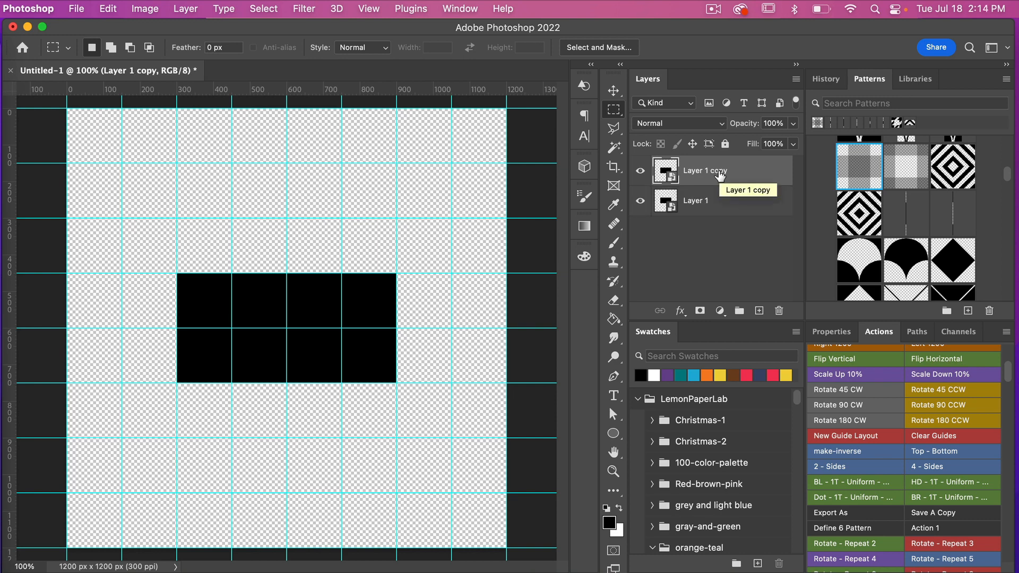
key(v)
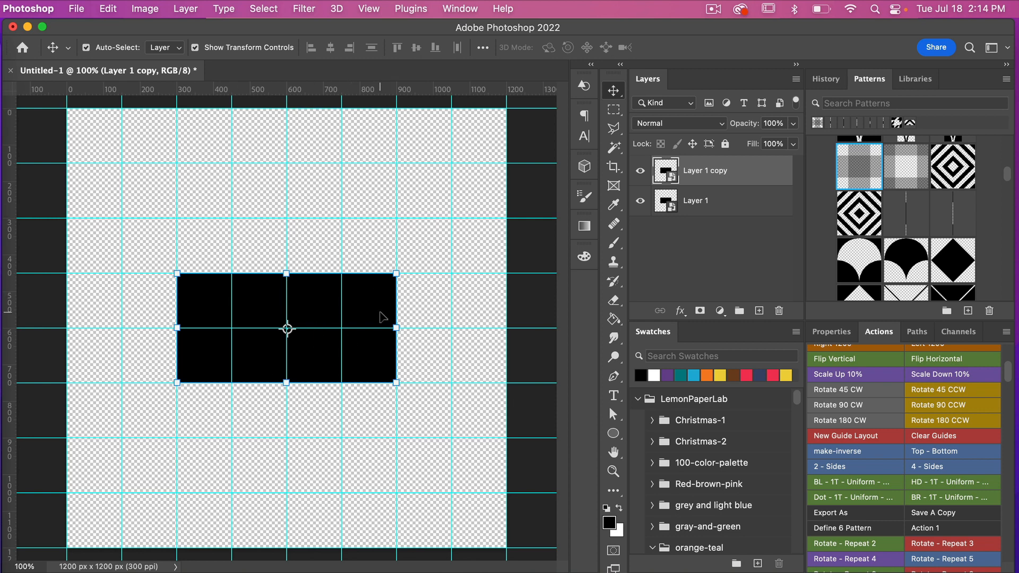
key(super+t)
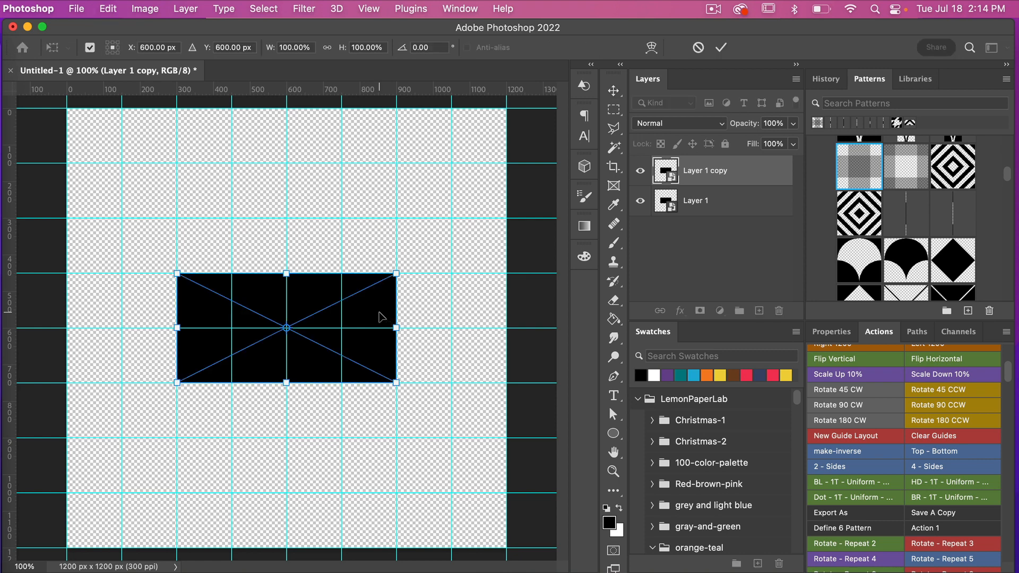
click(157, 47)
text(0)
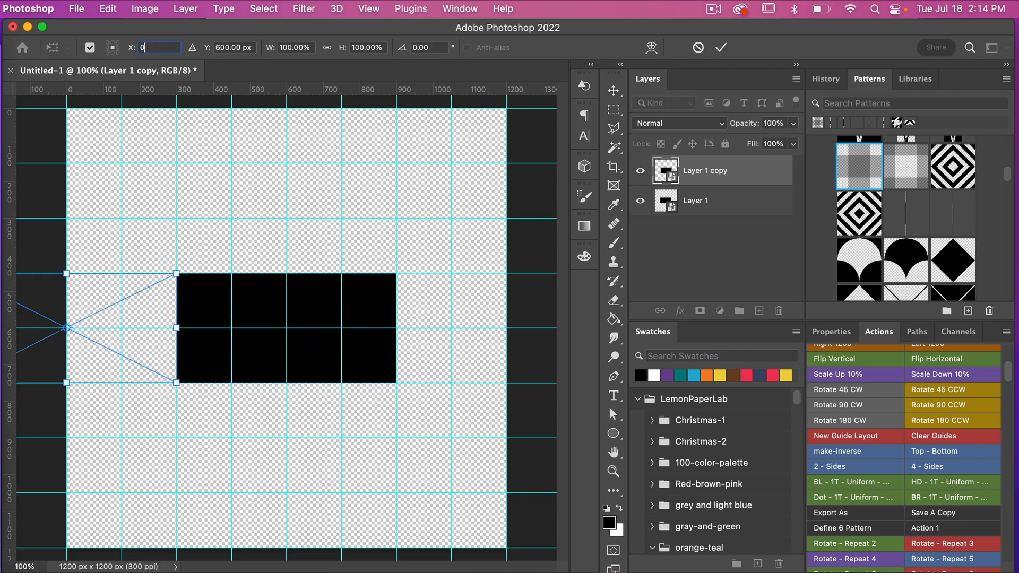
click(232, 47)
text(0)
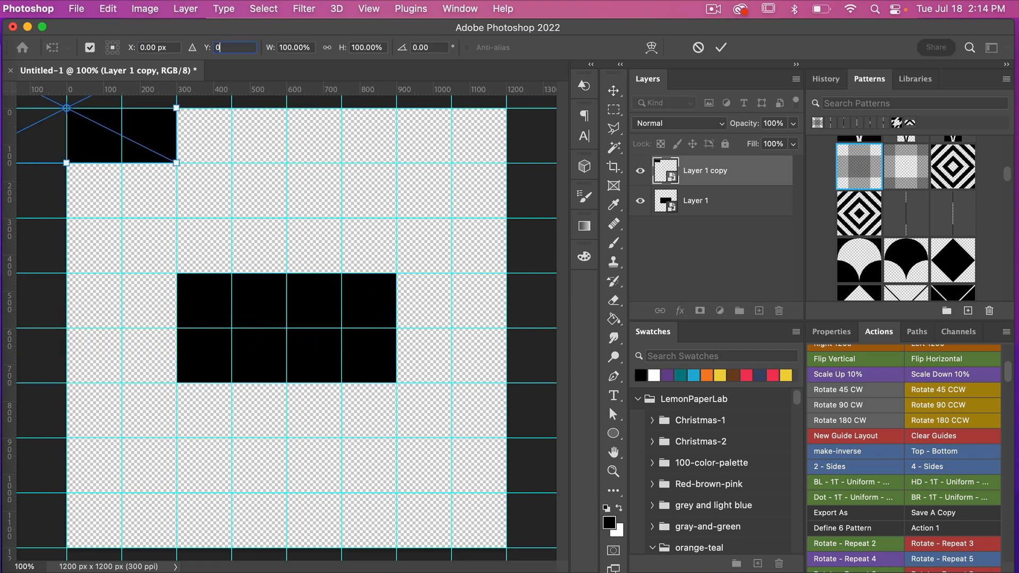
click(720, 48)
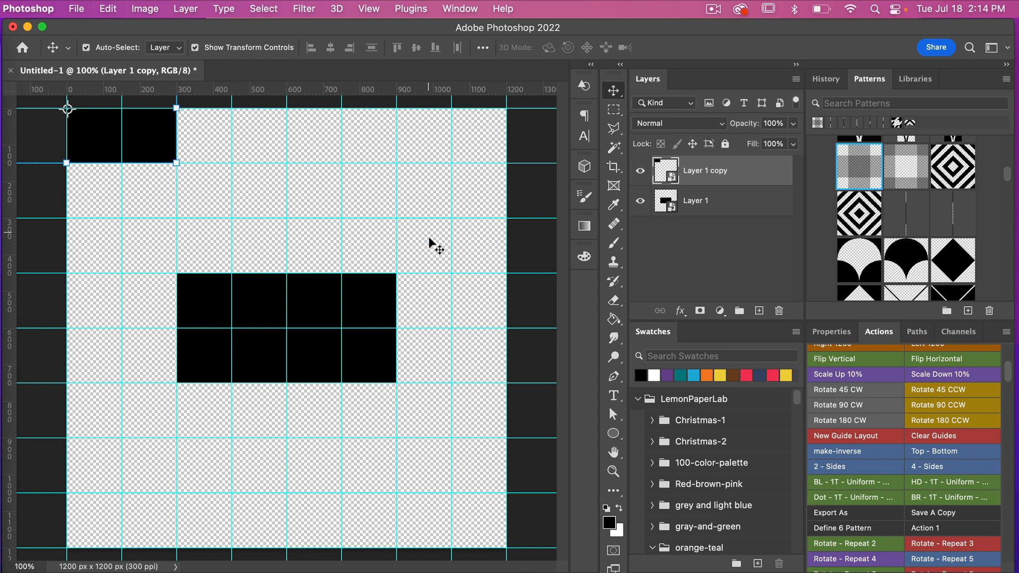
Run the "3 - Corners" action on the corner rectangle to place copies at the other three canvas corners
scroll(945, 408, up, 5)
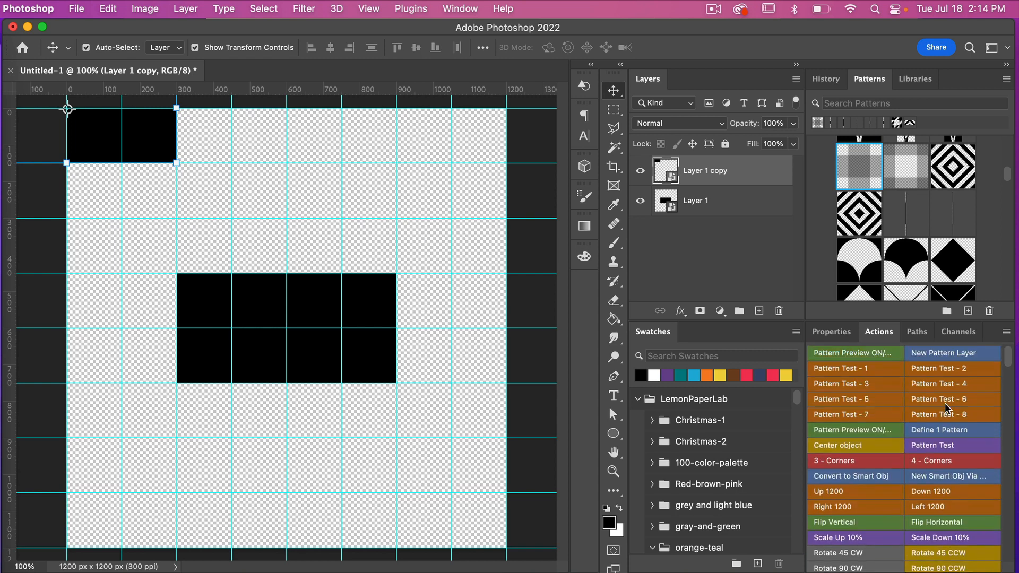
scroll(941, 450, down, 3)
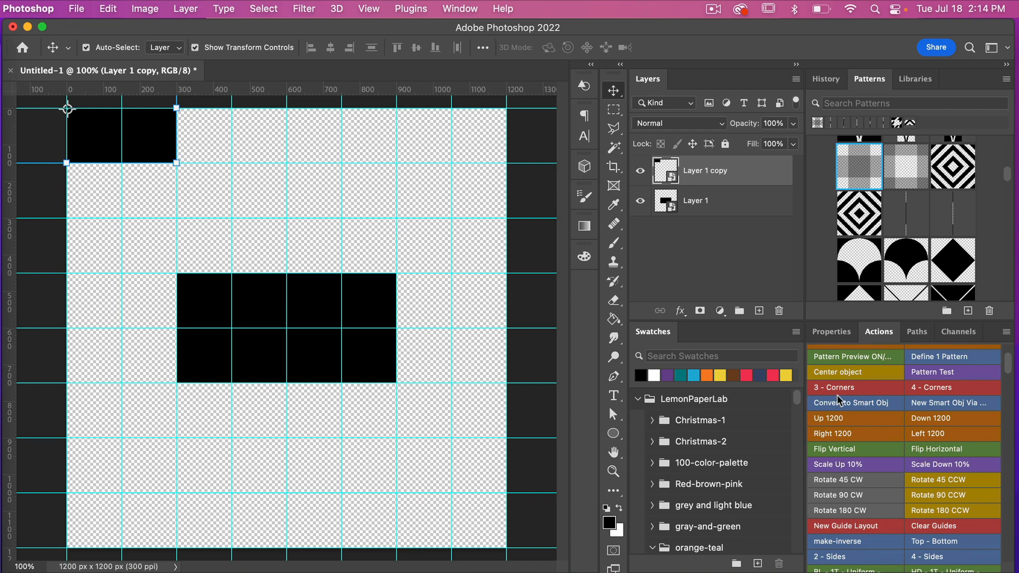
click(835, 388)
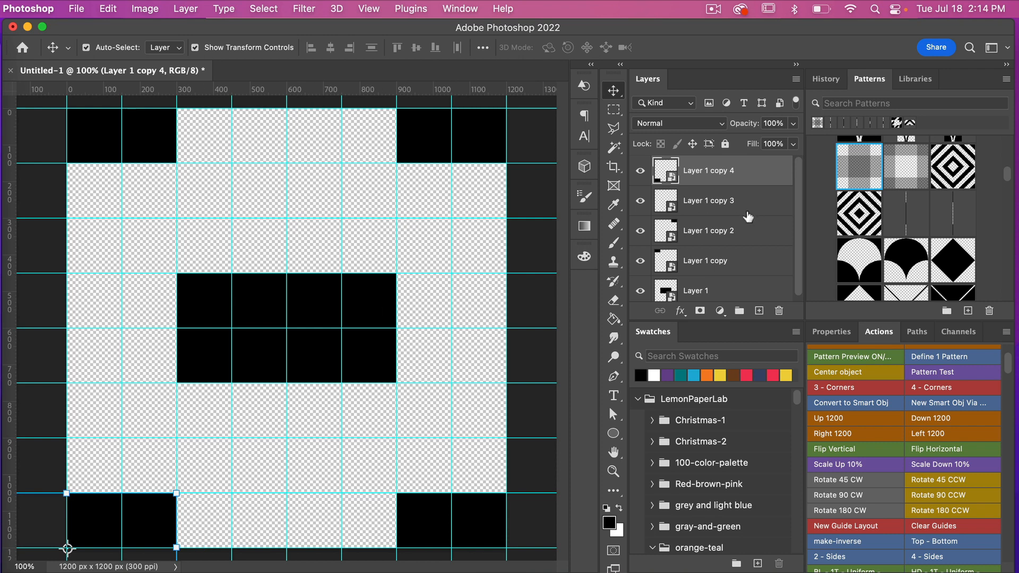
Duplicate the central rectangle's layer, Layer 1, and rotate the copy by 90 degrees
scroll(721, 249, down, 1)
click(707, 288)
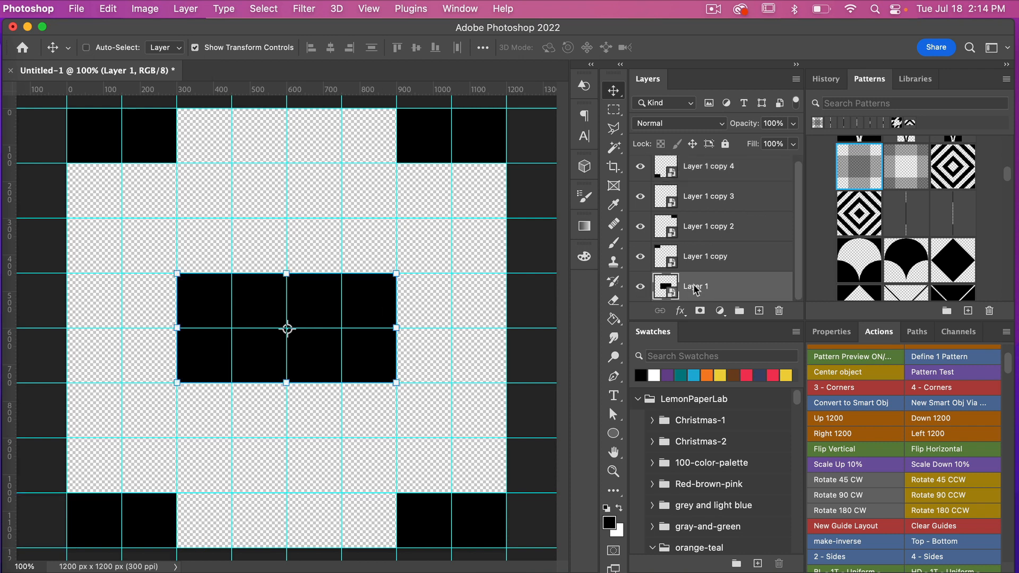
key(super+j)
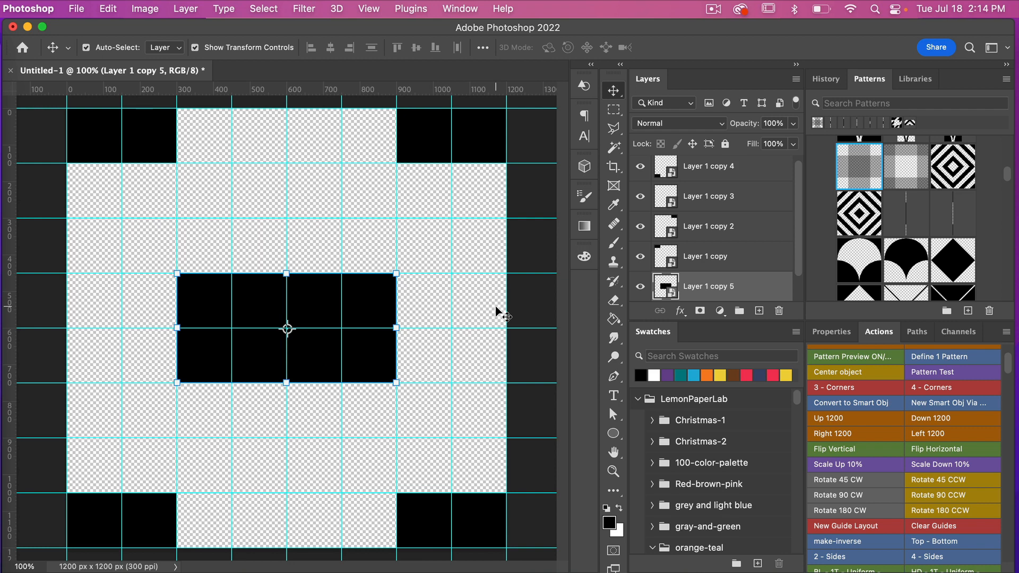
key(super+t)
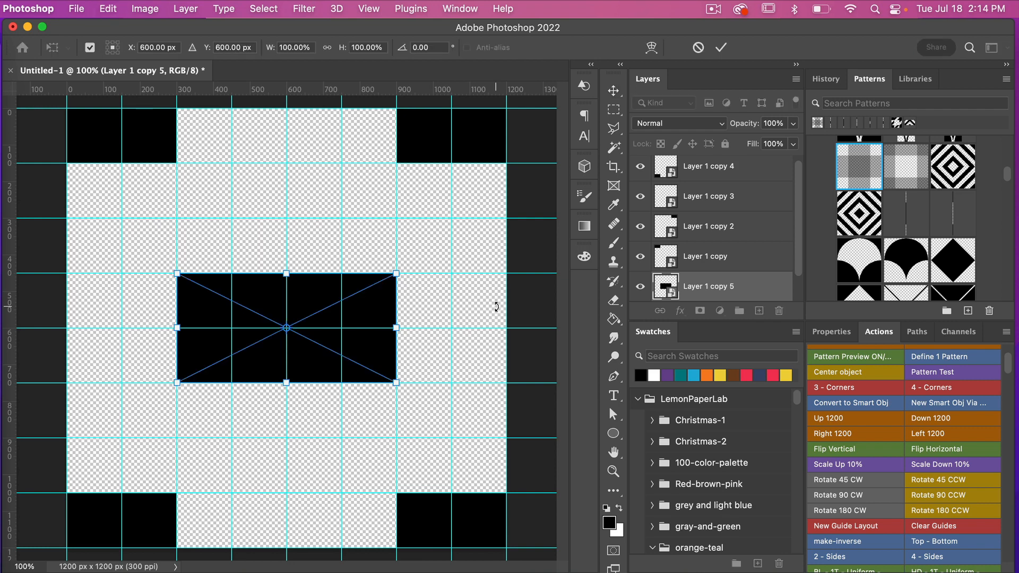
click(436, 46)
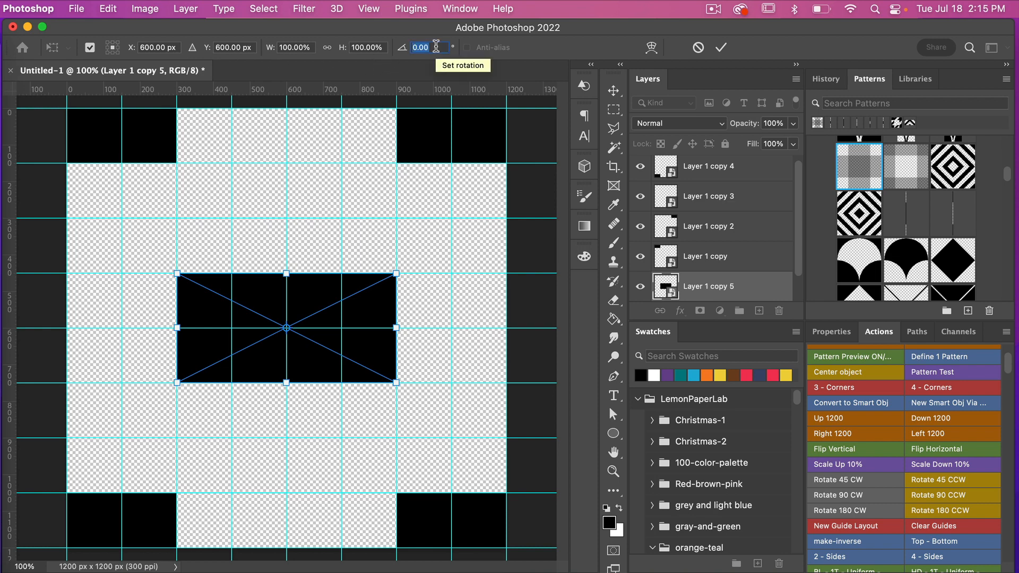
text(90)
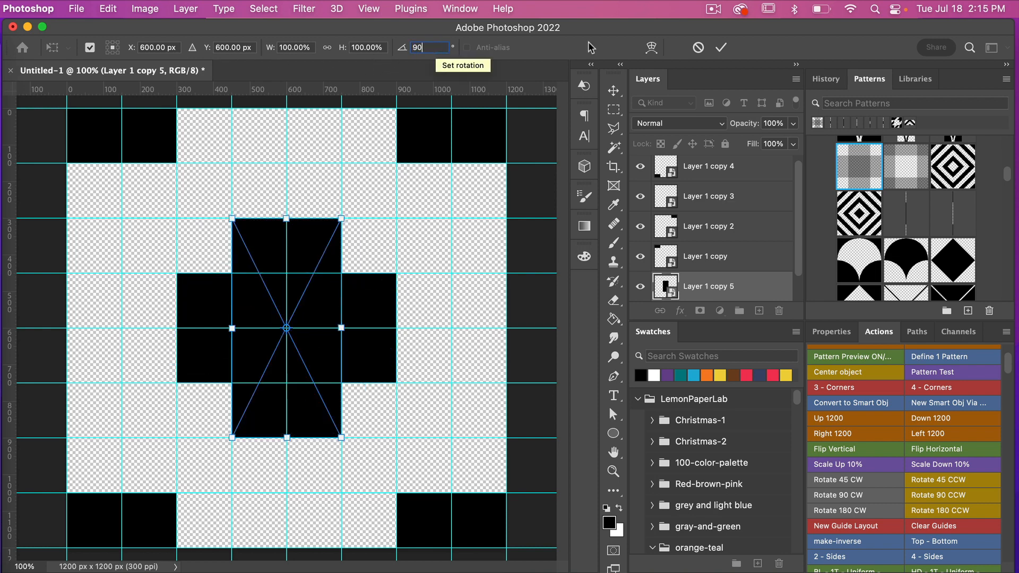
click(721, 48)
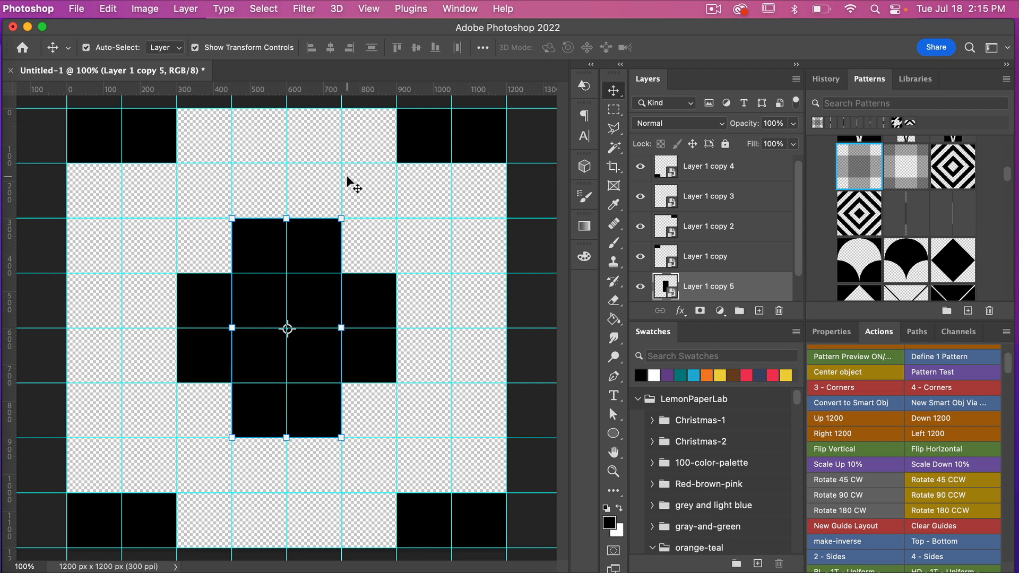
Move the rotated rectangle to the canvas's top edge by setting its vertical position to 0
key(ctrl+t)
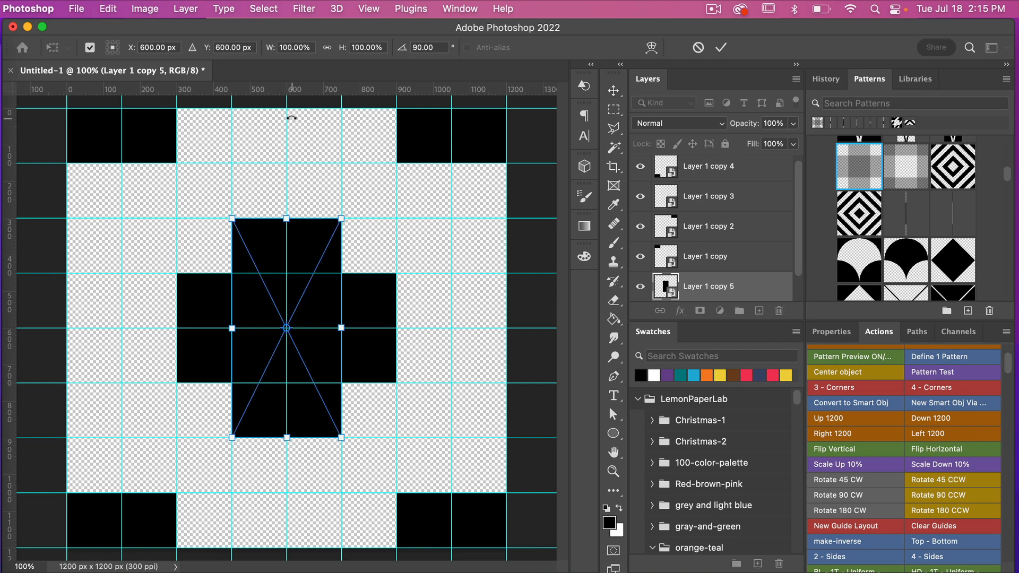
click(229, 47)
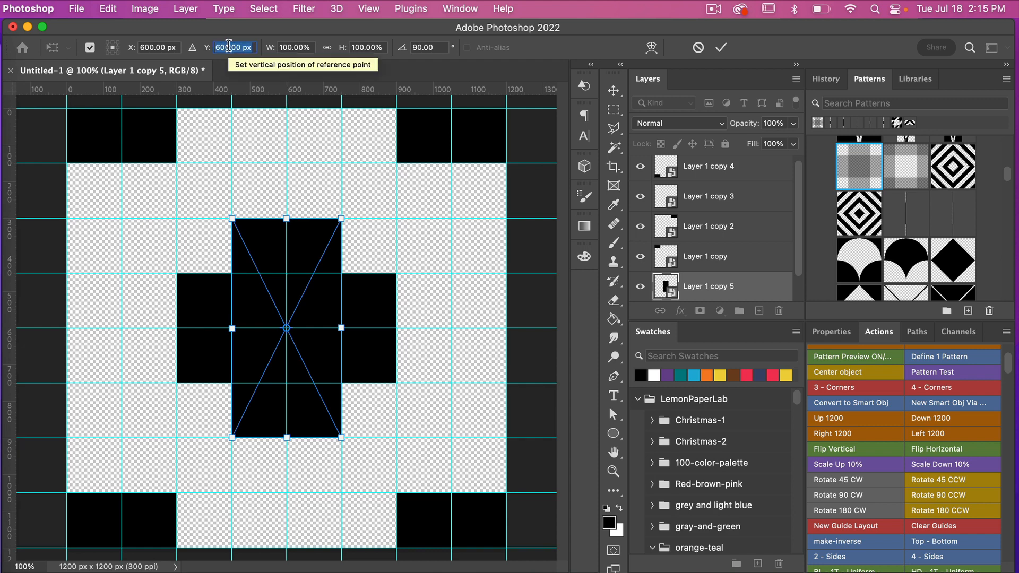
text(0)
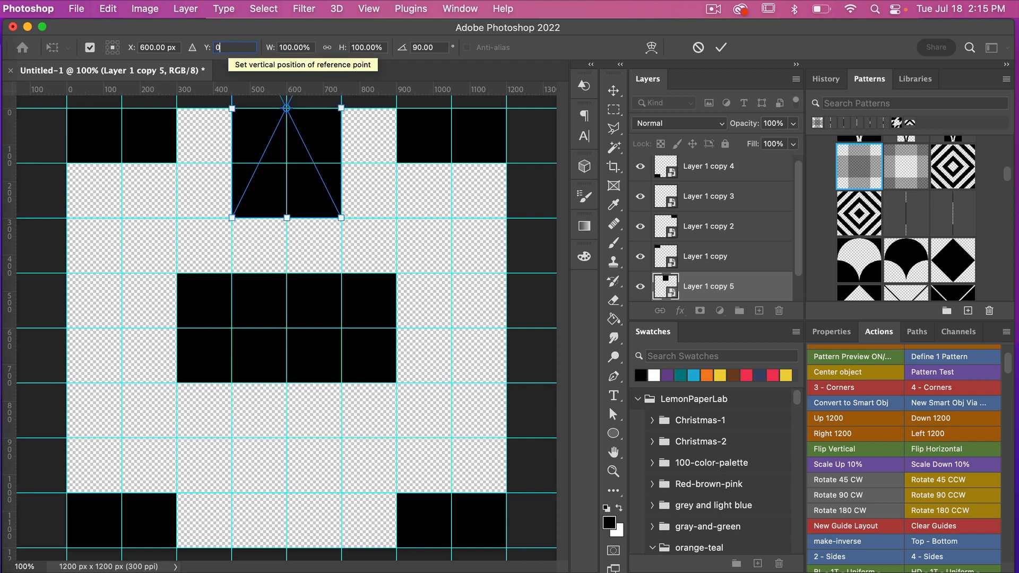
click(720, 48)
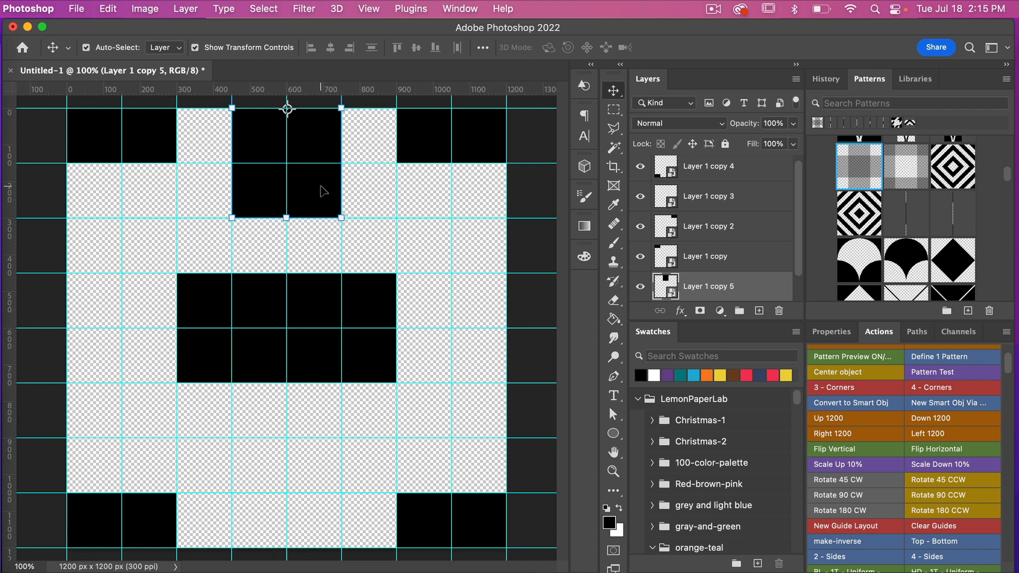
Duplicate the upright rectangle at the top edge and set the copy's vertical position to 1200 px
key(super+j)
key(super+t)
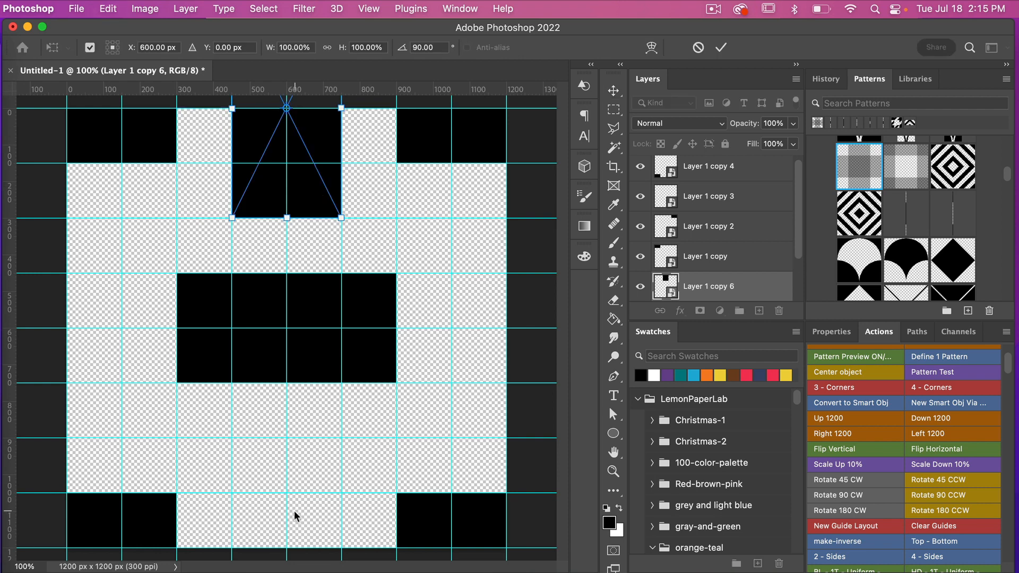
click(240, 47)
text(1200)
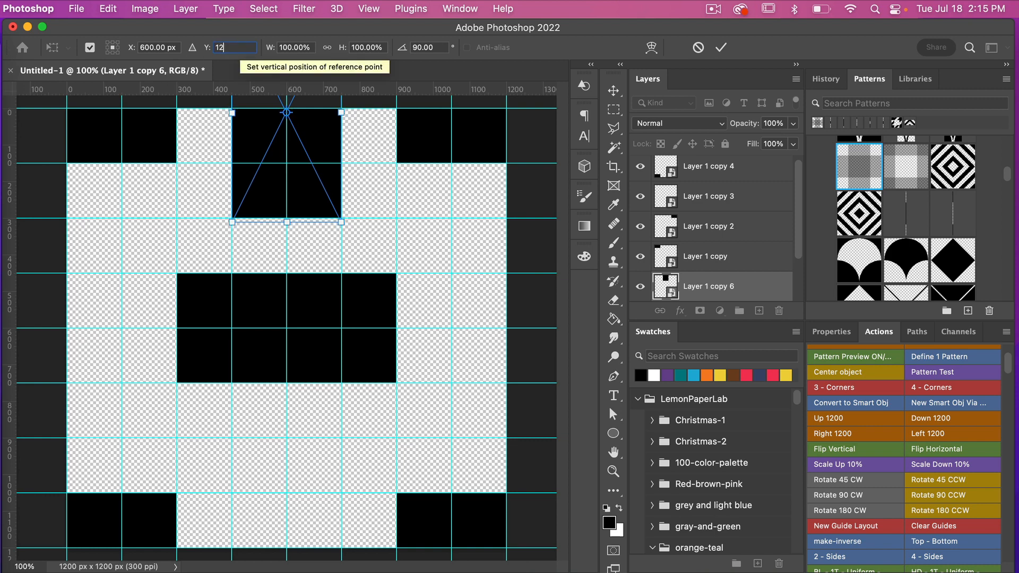
click(720, 47)
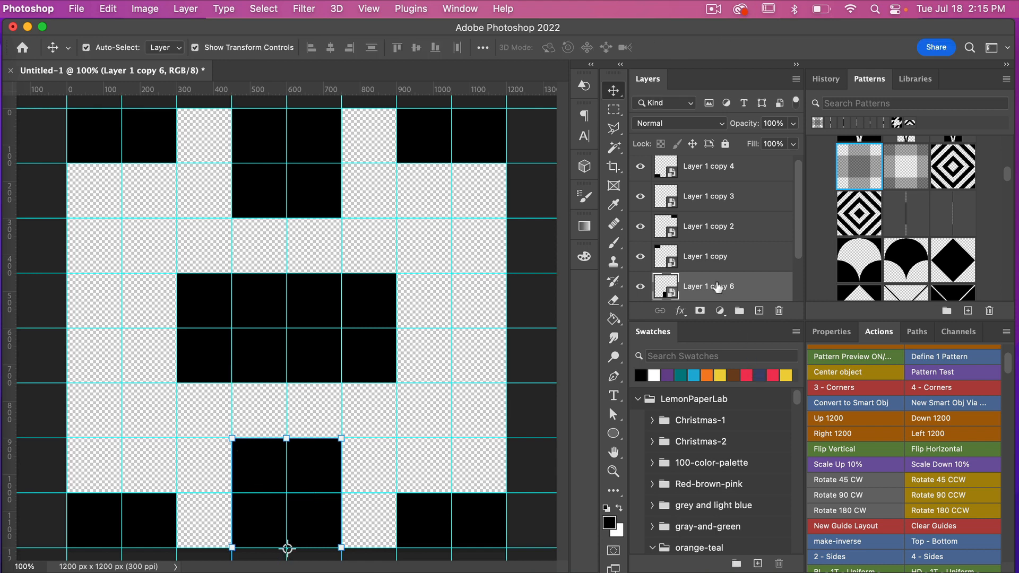
Duplicate the upright bottom-edge rectangle, position the copy at X 0, Y 600 px, and run the "Right 1200" action on it
key(super+j)
key(super+t)
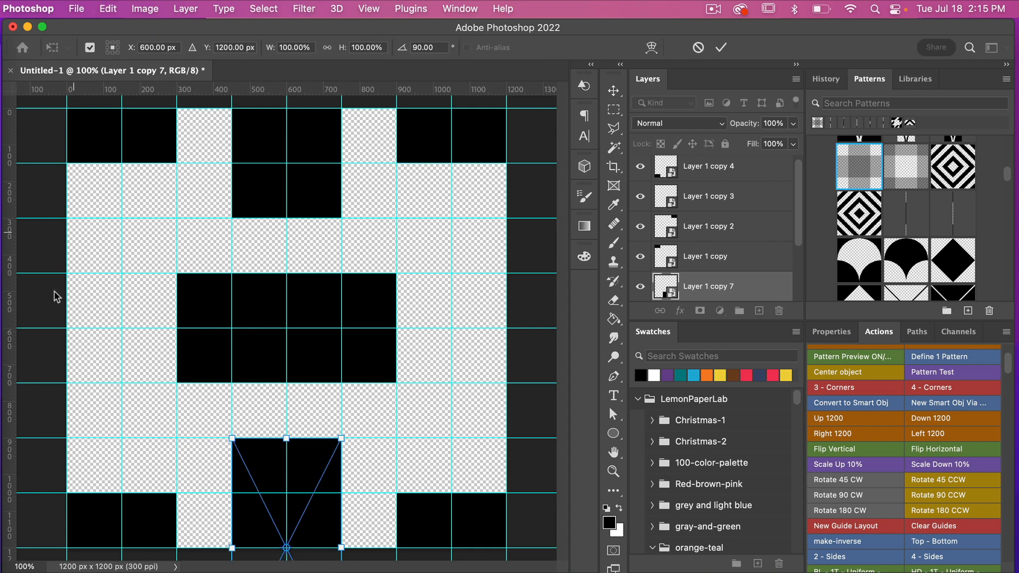
click(152, 48)
text(0)
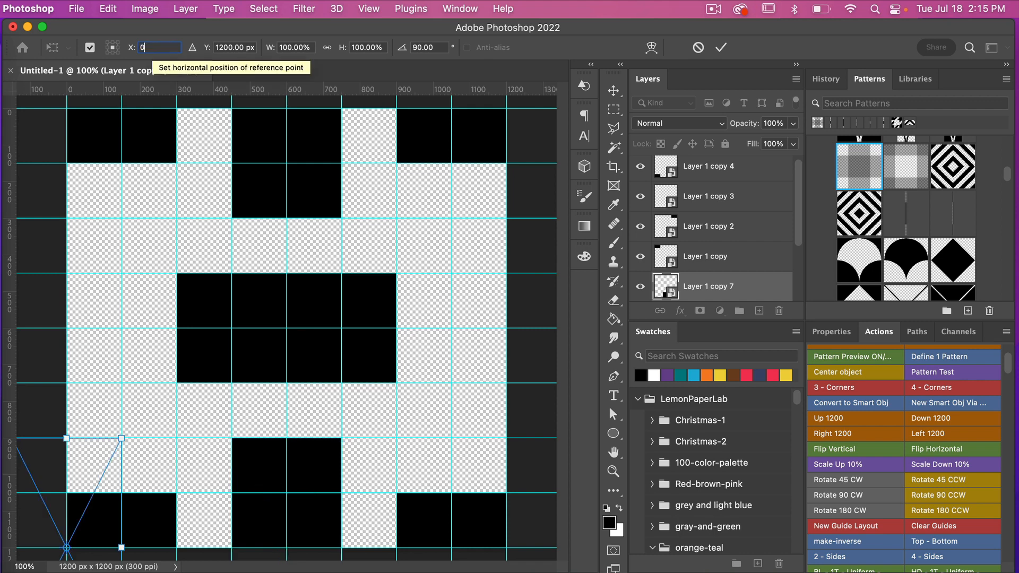
click(237, 48)
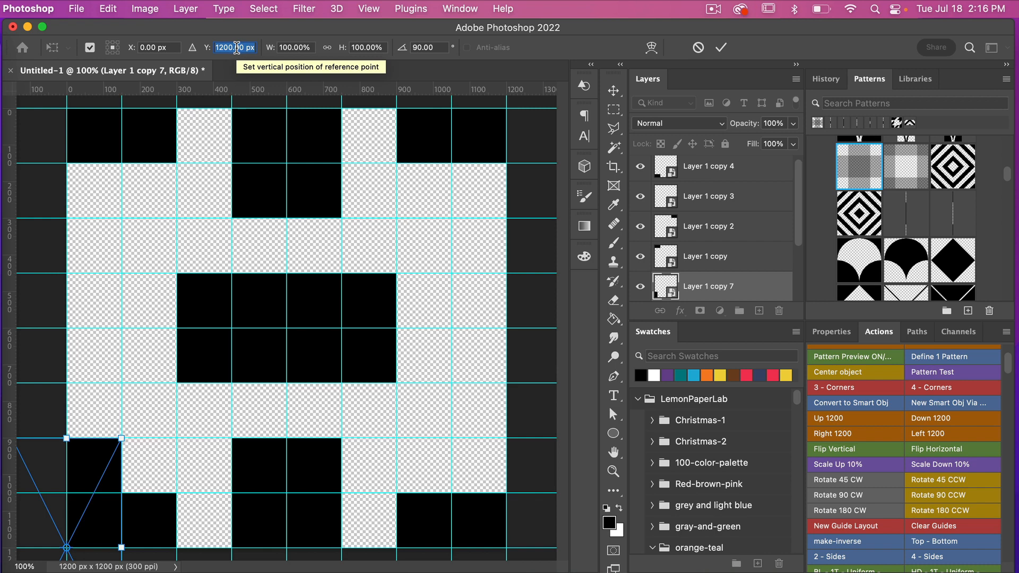
text(600)
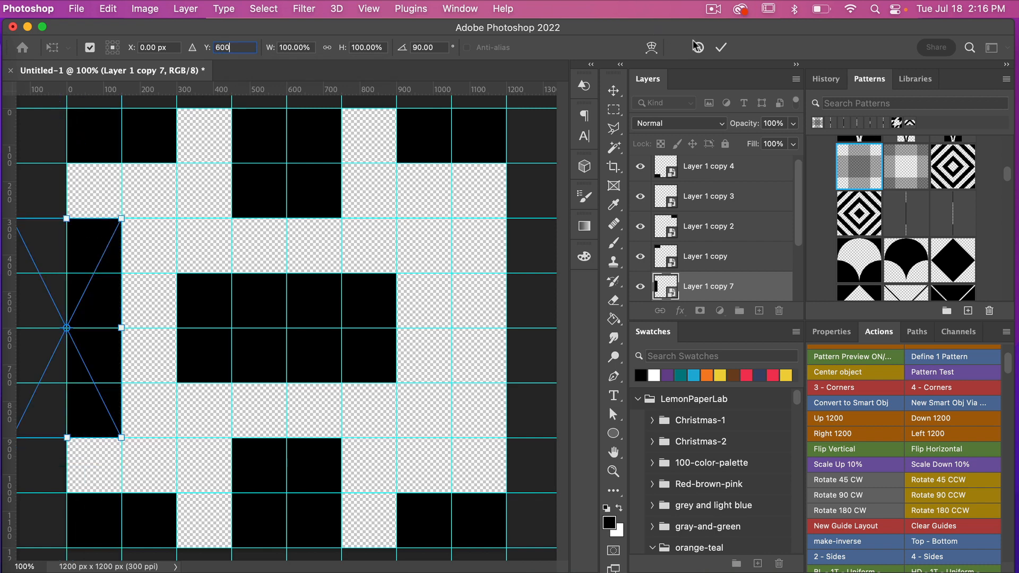
click(720, 47)
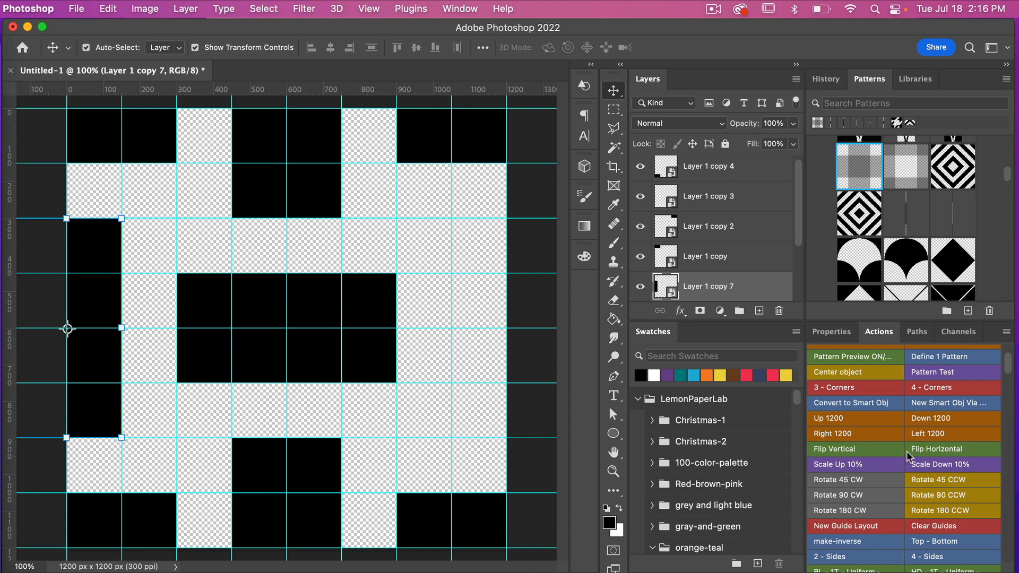
scroll(907, 454, down, 1)
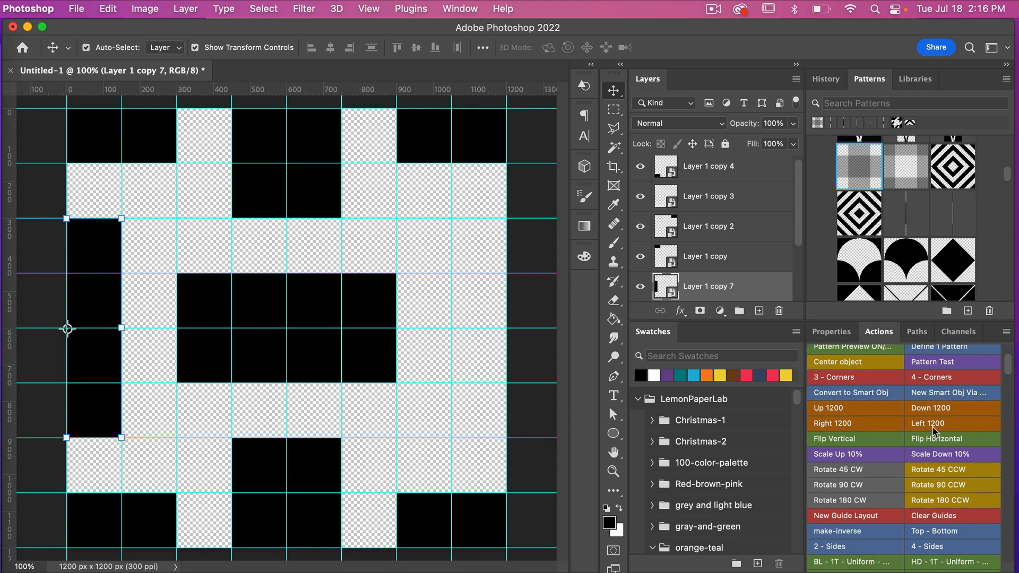
click(851, 427)
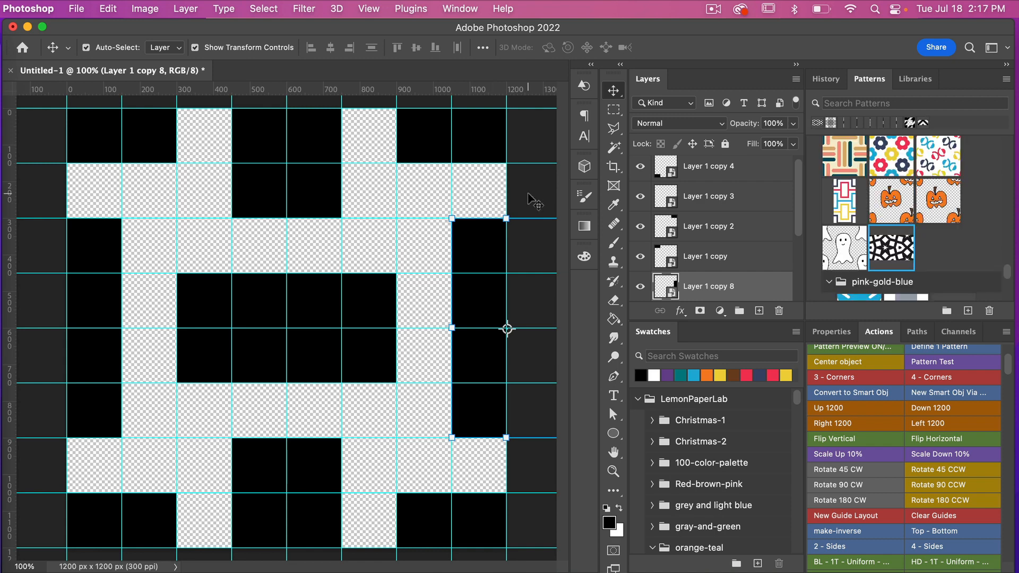
Define the finished rectangle tile as a new pattern preset, keeping the suggested name
click(107, 8)
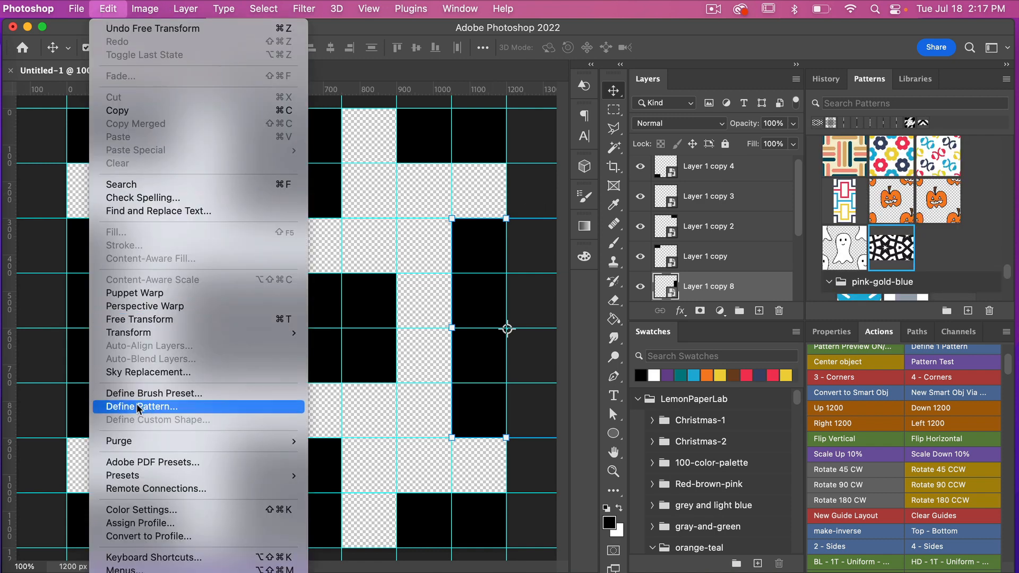
click(870, 89)
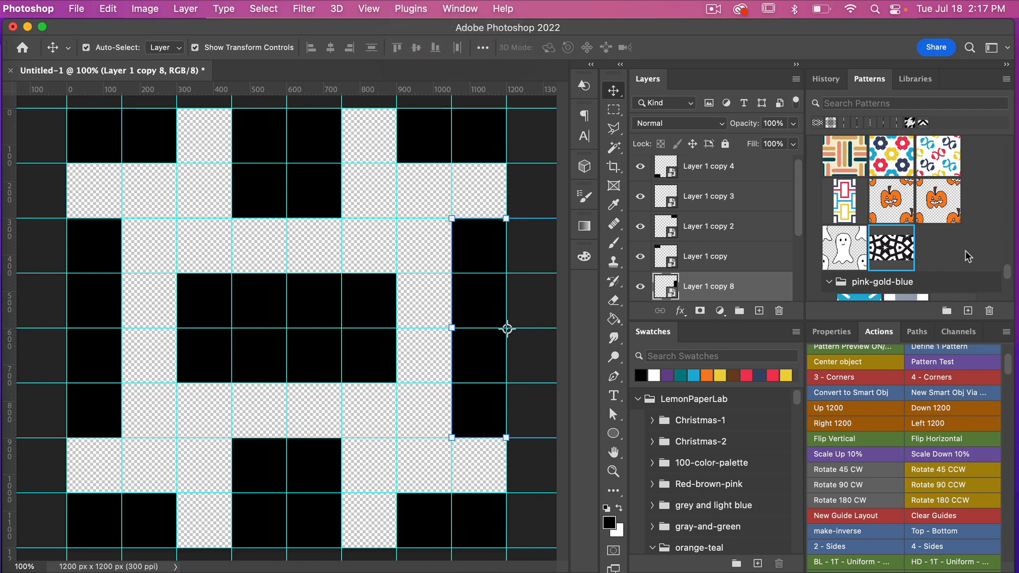
click(460, 8)
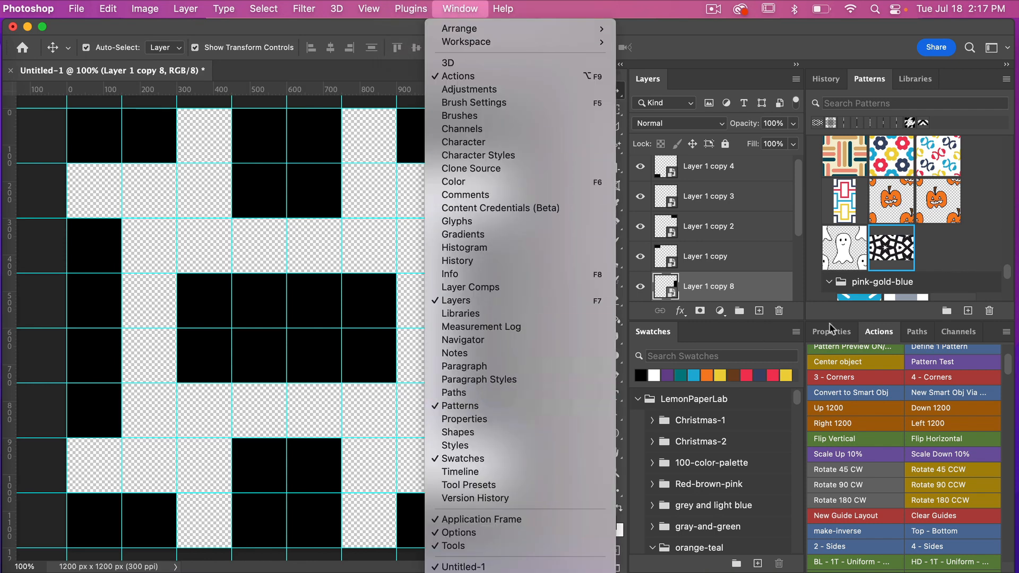
click(966, 312)
click(968, 311)
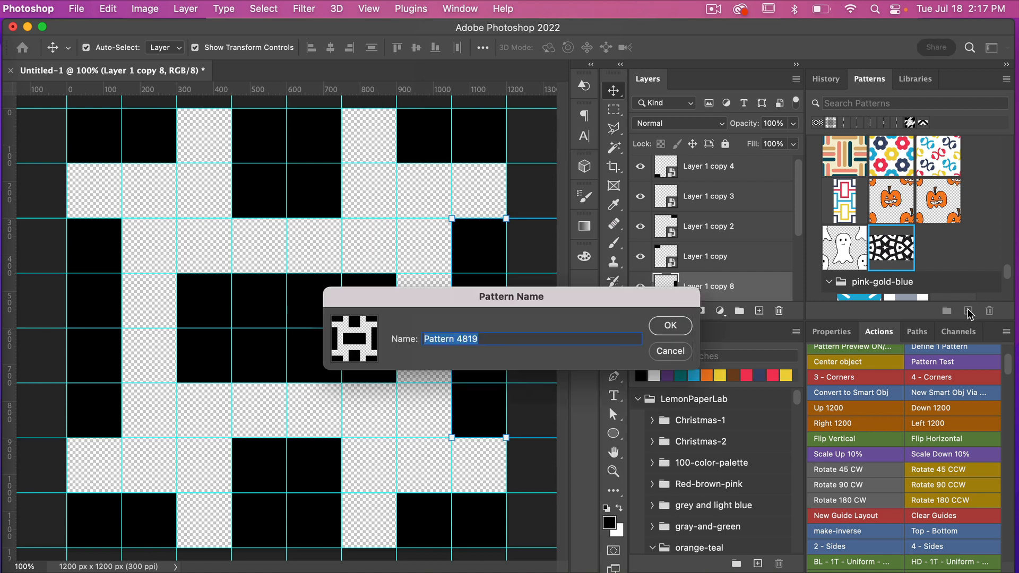
click(670, 325)
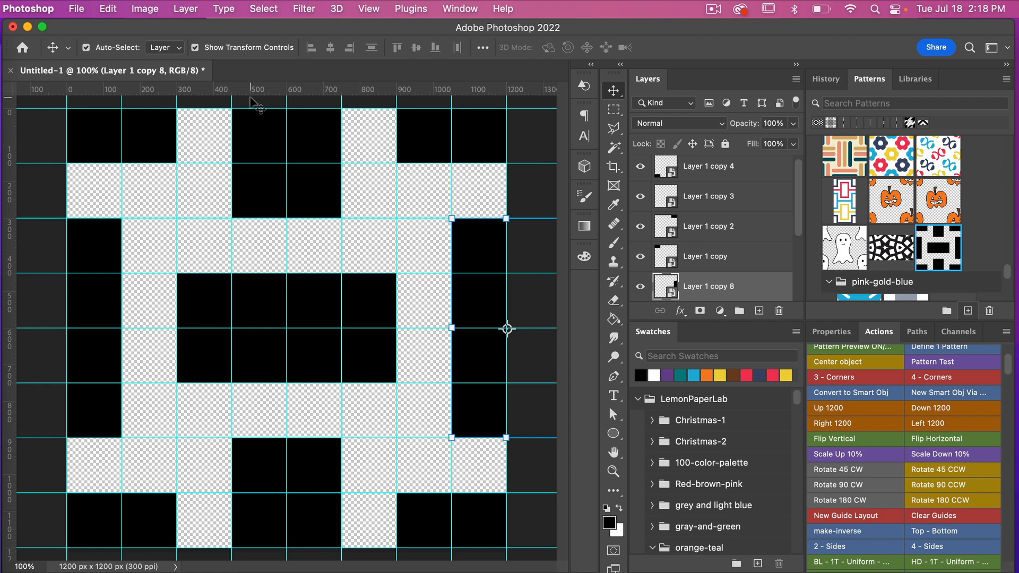
Create a new 3600 x 3600 px document at 300 ppi in RGB Color with a transparent background
click(79, 11)
click(83, 30)
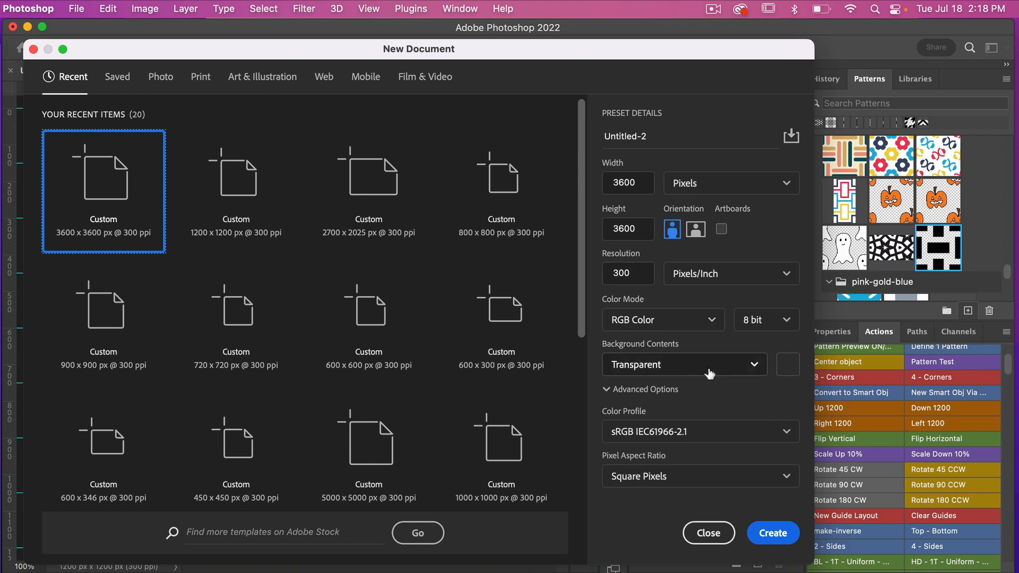
click(771, 529)
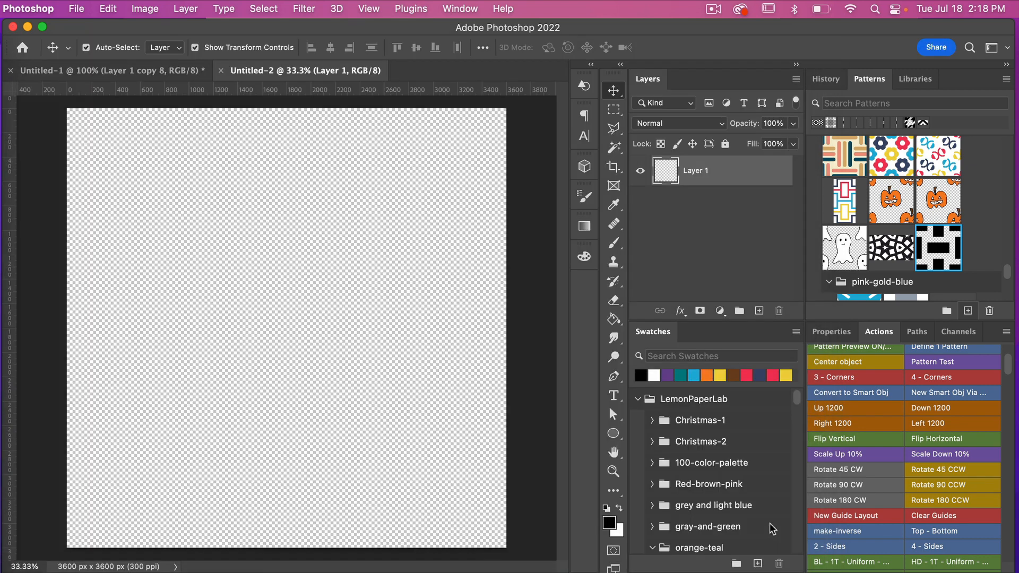
Fill the new document with the black rectangle pattern at 50% scale, snapped to the origin
click(937, 254)
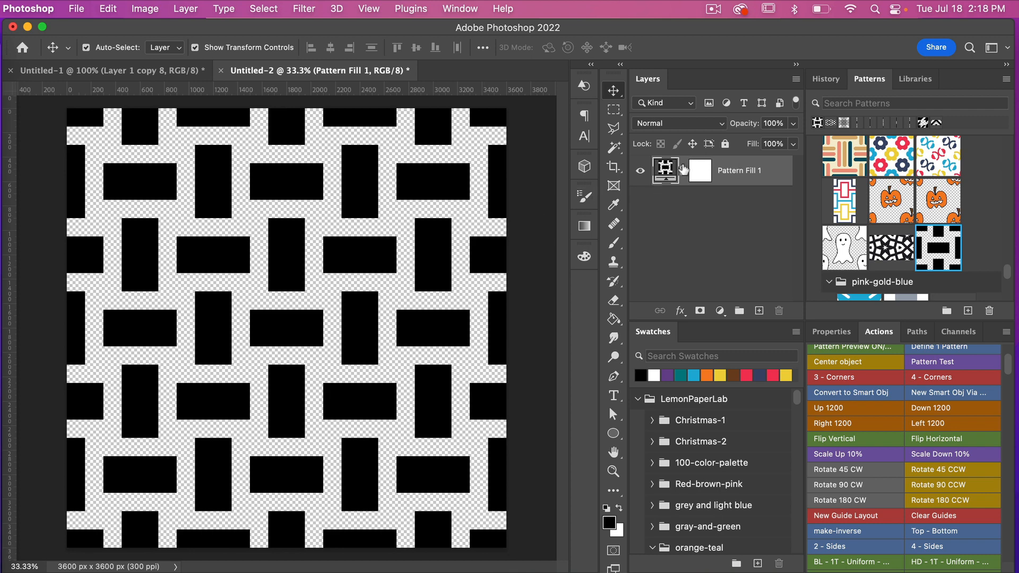
double_click(661, 169)
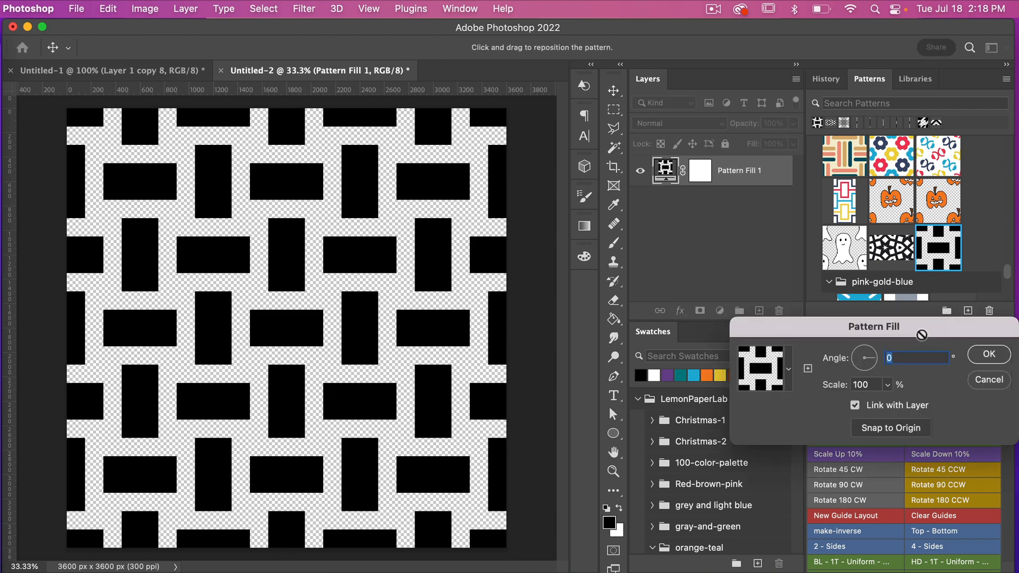
drag(921, 334, 719, 217)
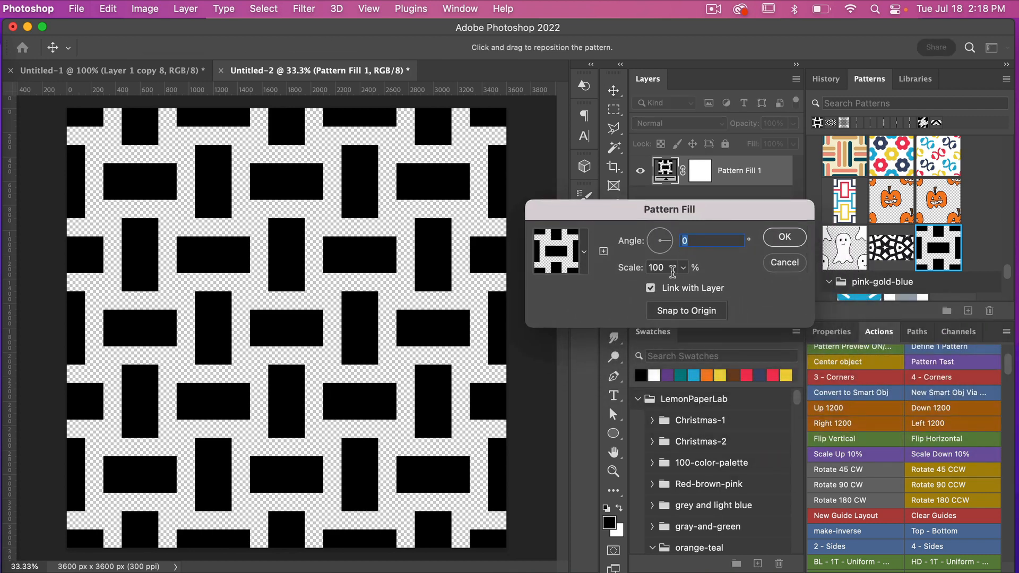
double_click(673, 269)
text(50)
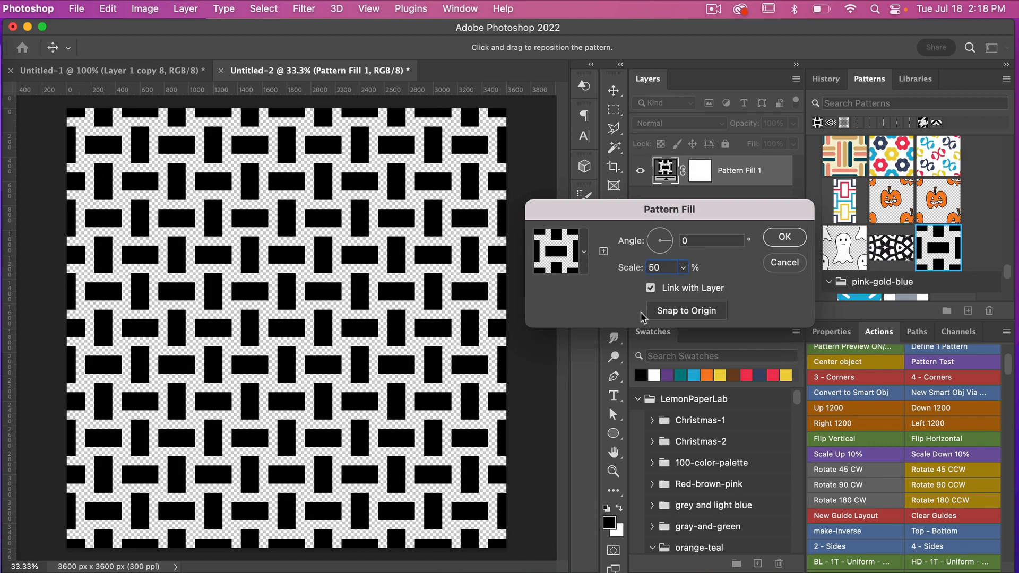
drag(380, 310, 369, 260)
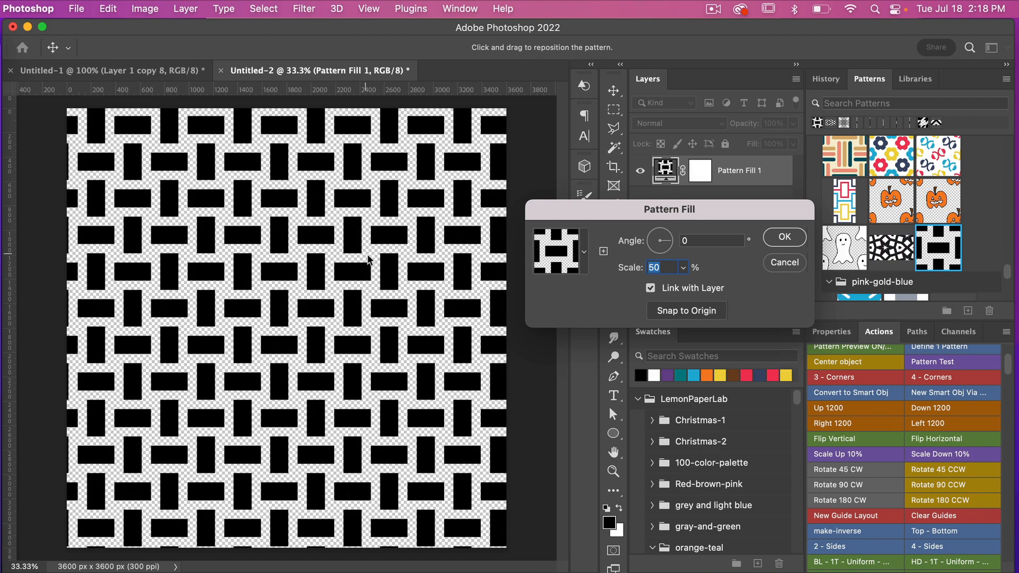
click(693, 313)
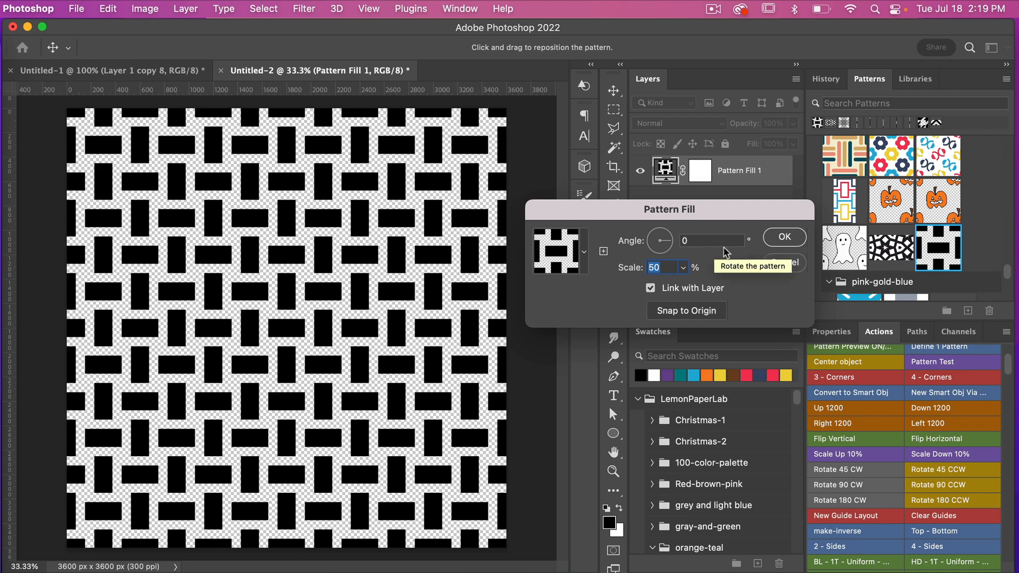
click(784, 239)
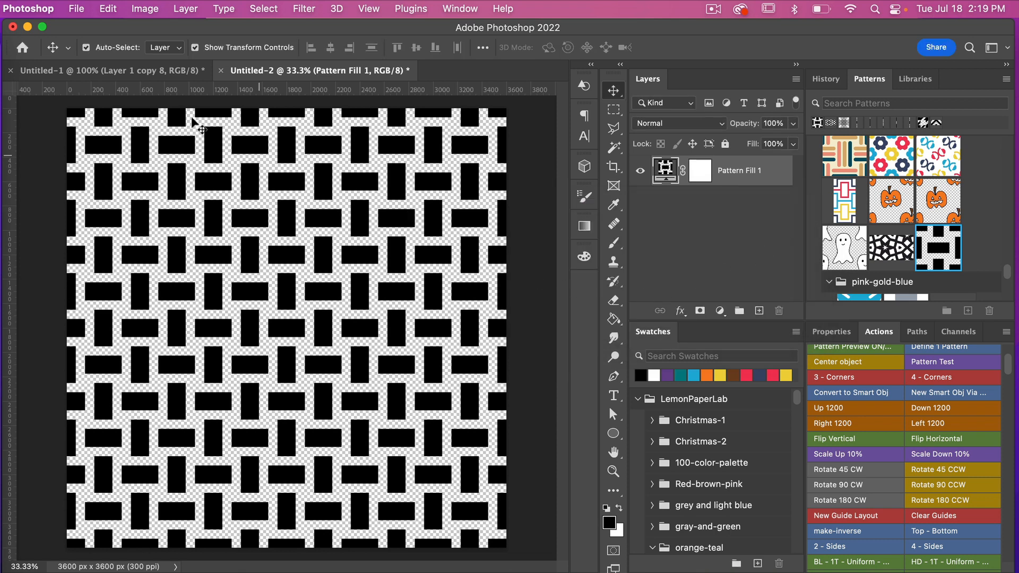
Return to Untitled-1 and open the smart object contents of the central rectangle's layer, Layer 1
click(142, 71)
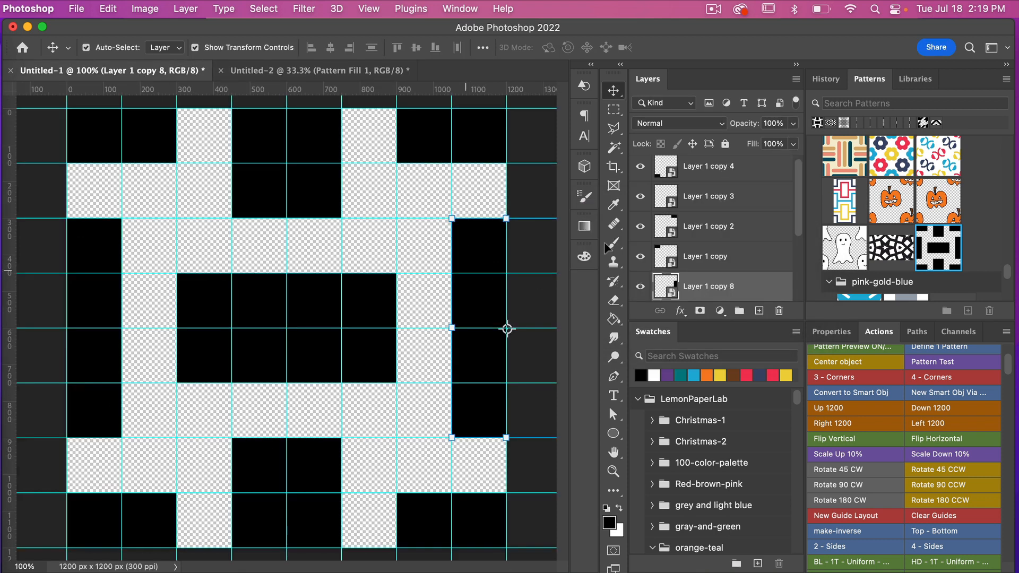
scroll(711, 231, down, 4)
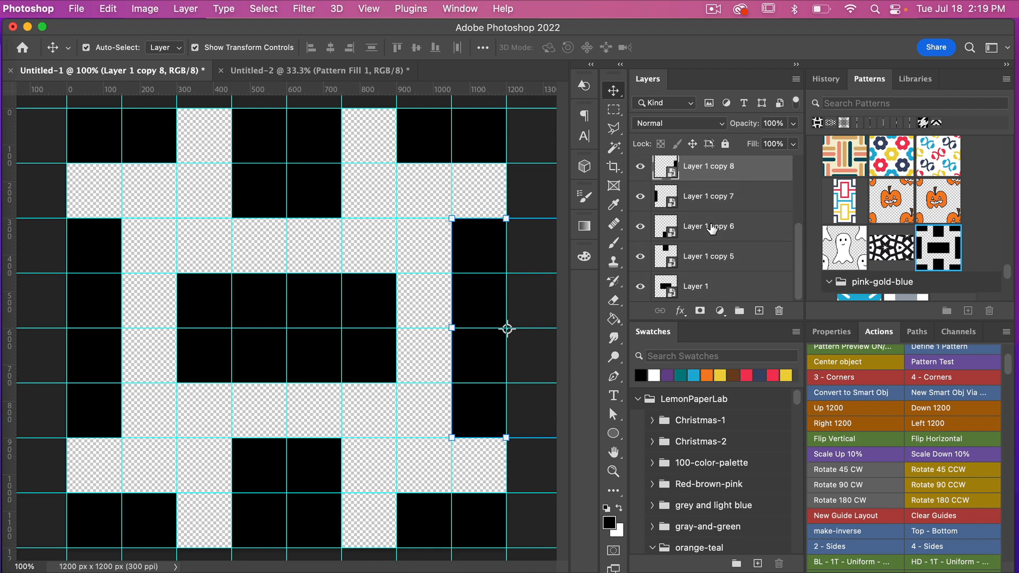
click(694, 287)
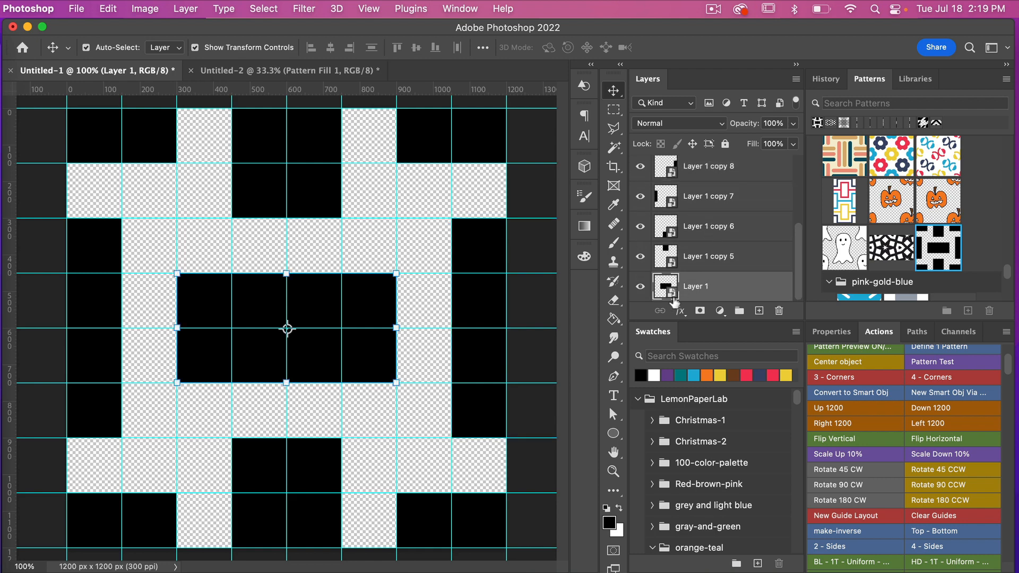
double_click(672, 295)
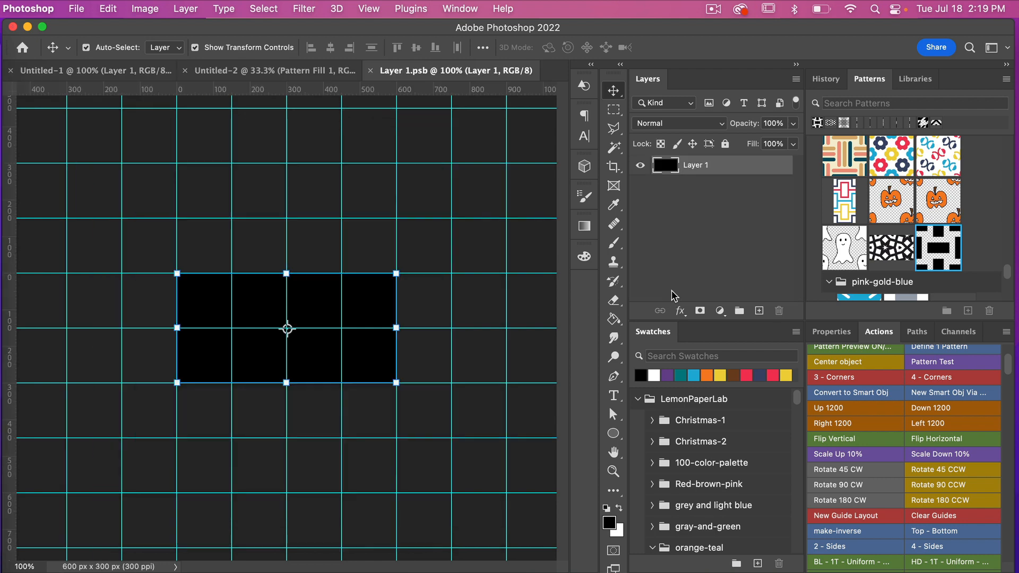
Clear all guides from the Layer 1.psb smart object document
click(368, 9)
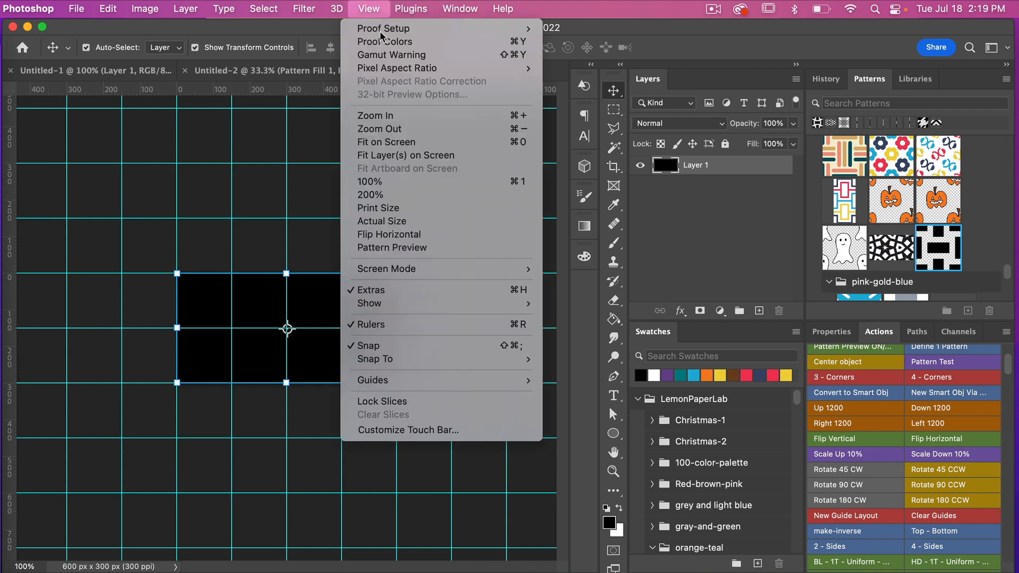
mouse_move(413, 366)
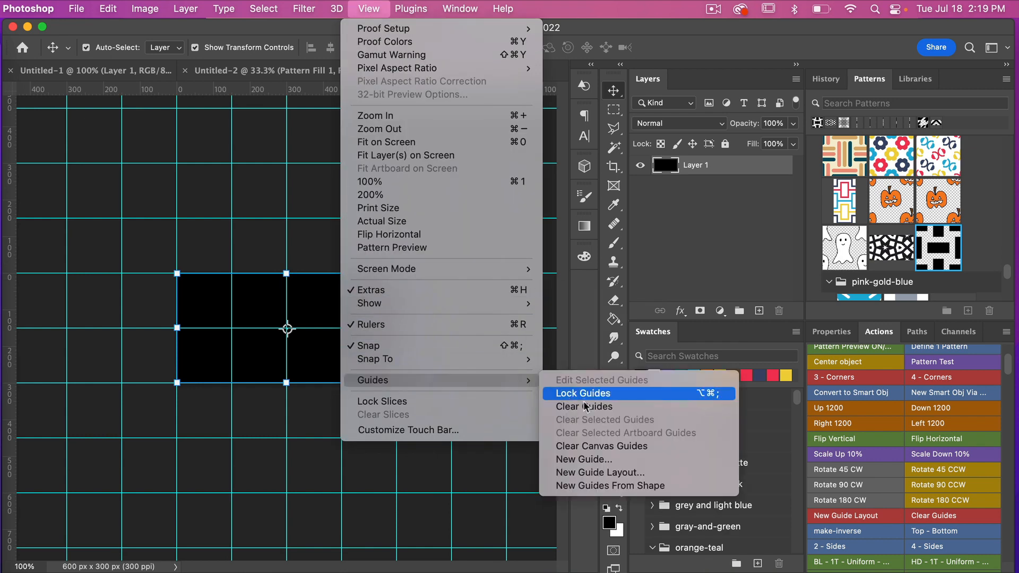
click(584, 407)
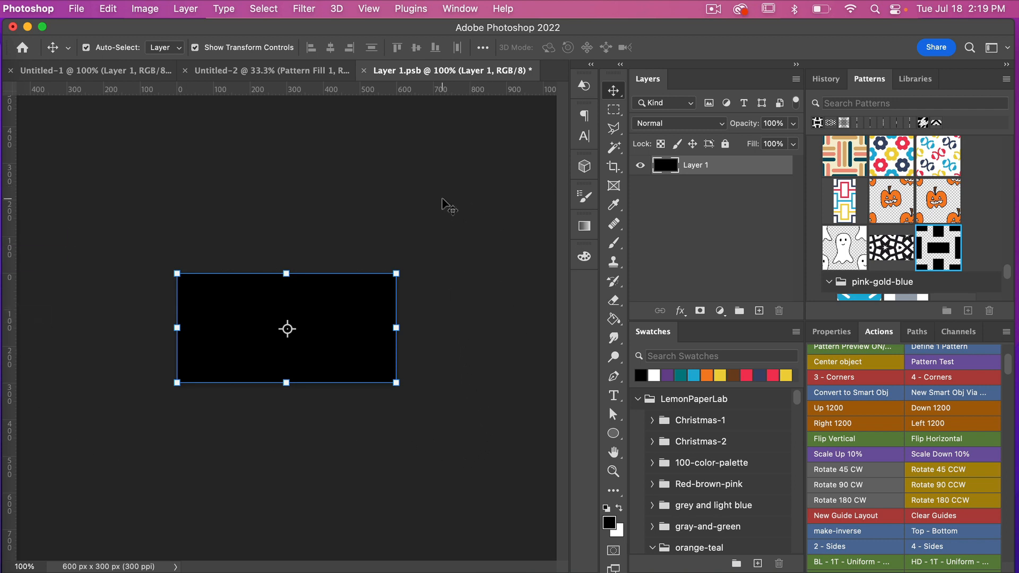
Enlarge the smart object's canvas to 1200 x 1200 pixels with the centre anchor and save the document
click(139, 9)
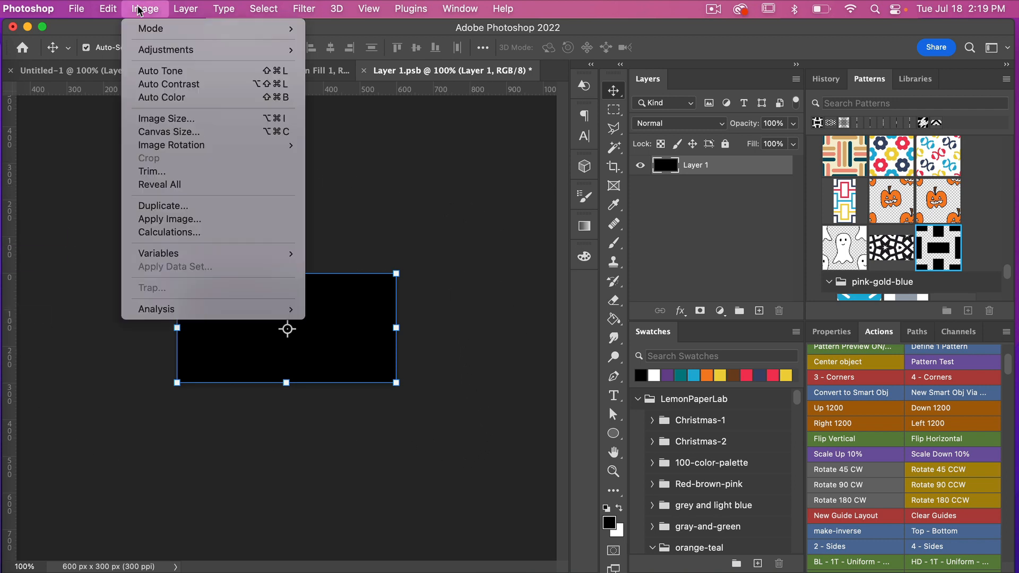
click(175, 131)
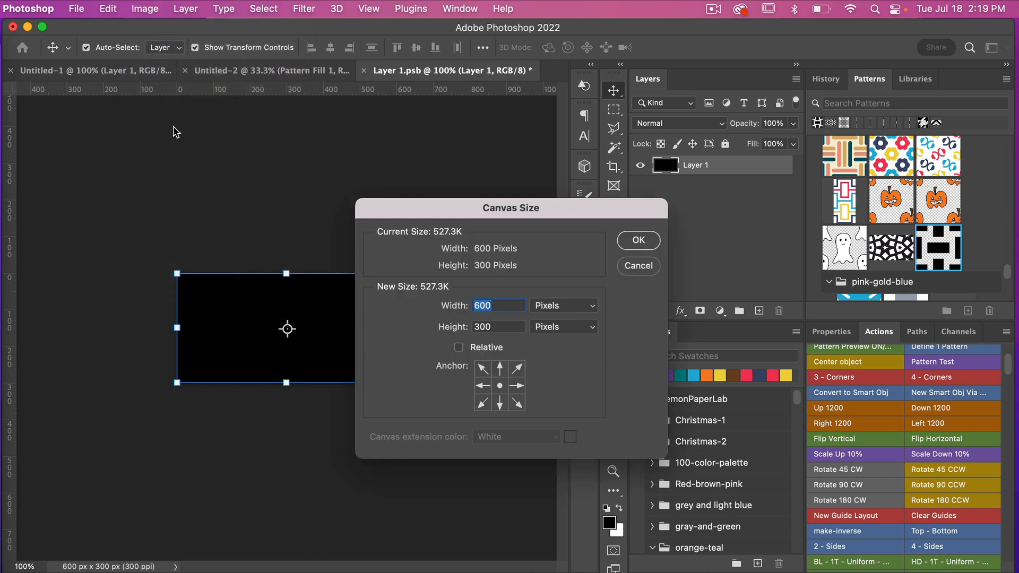
click(496, 327)
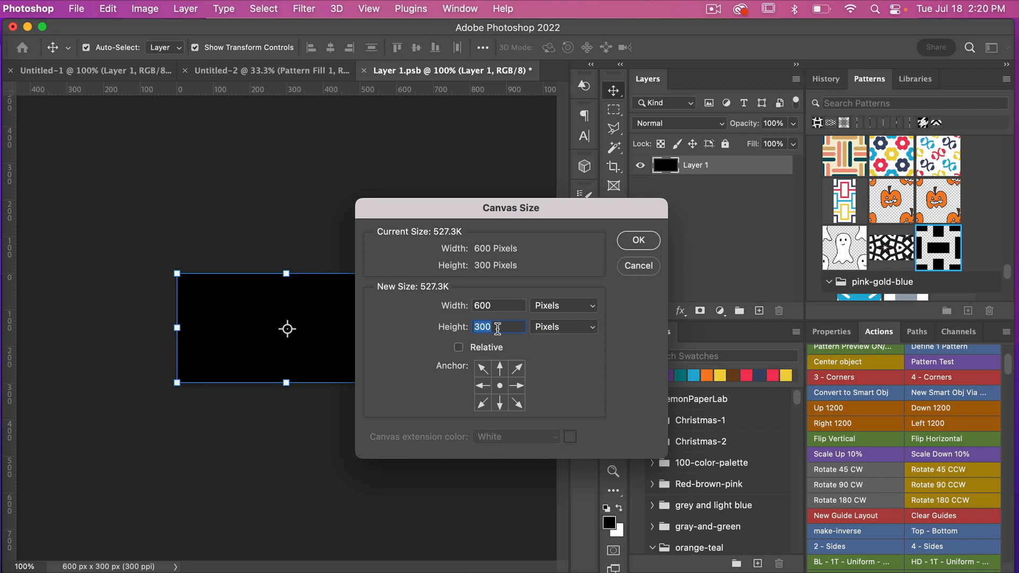
click(499, 306)
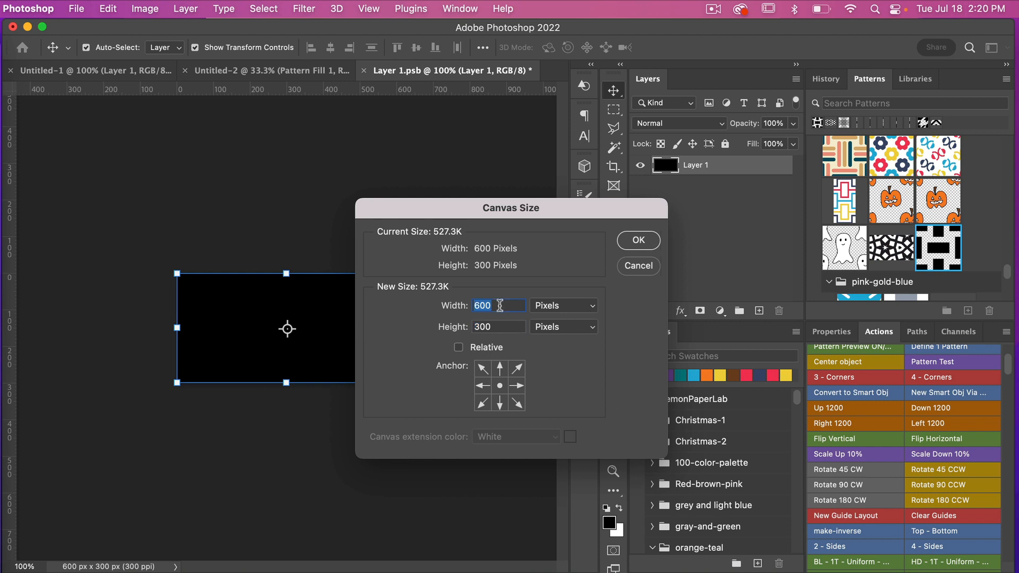
text(1200)
click(497, 328)
text(1200)
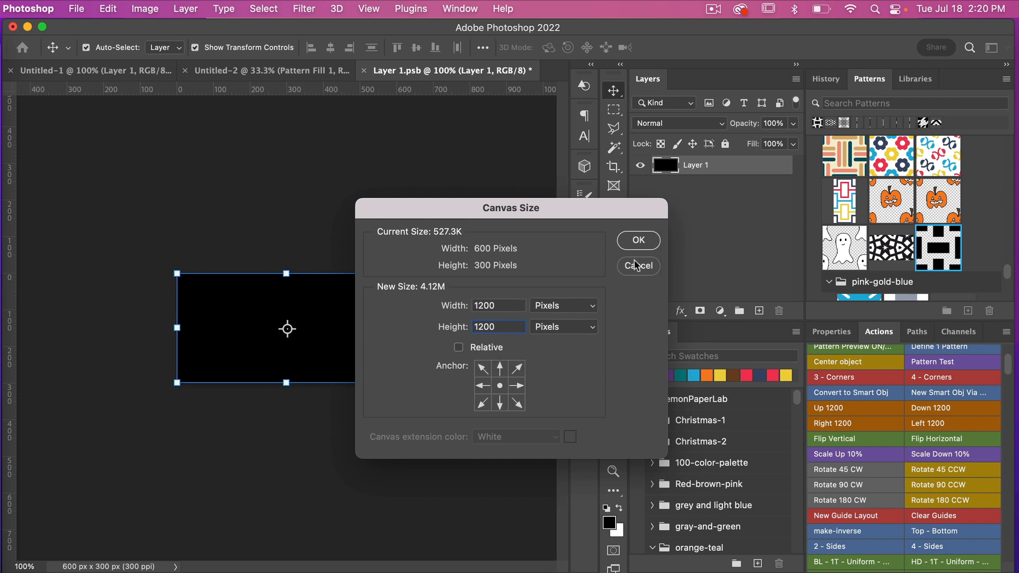
click(638, 240)
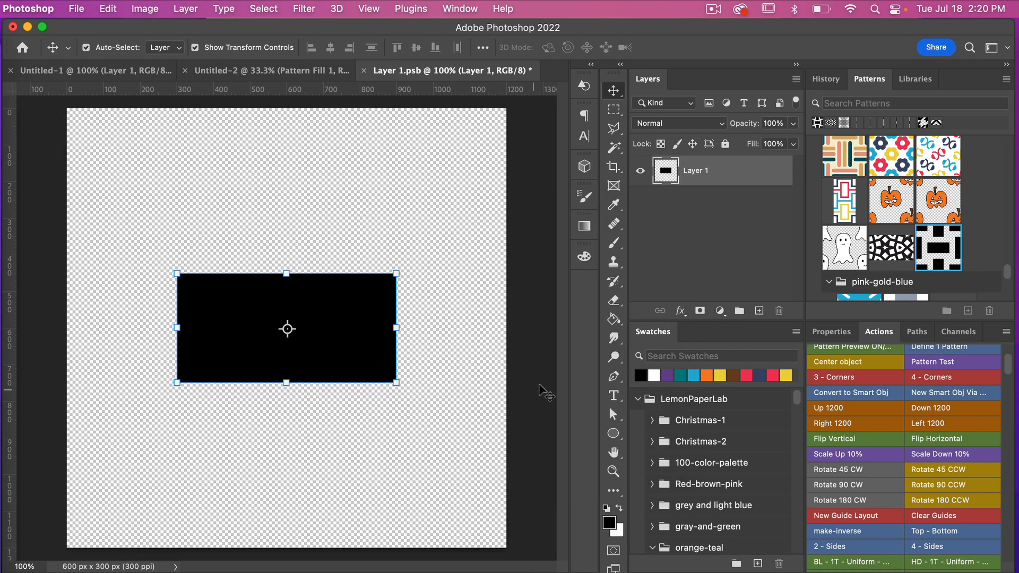
key(cmd+s)
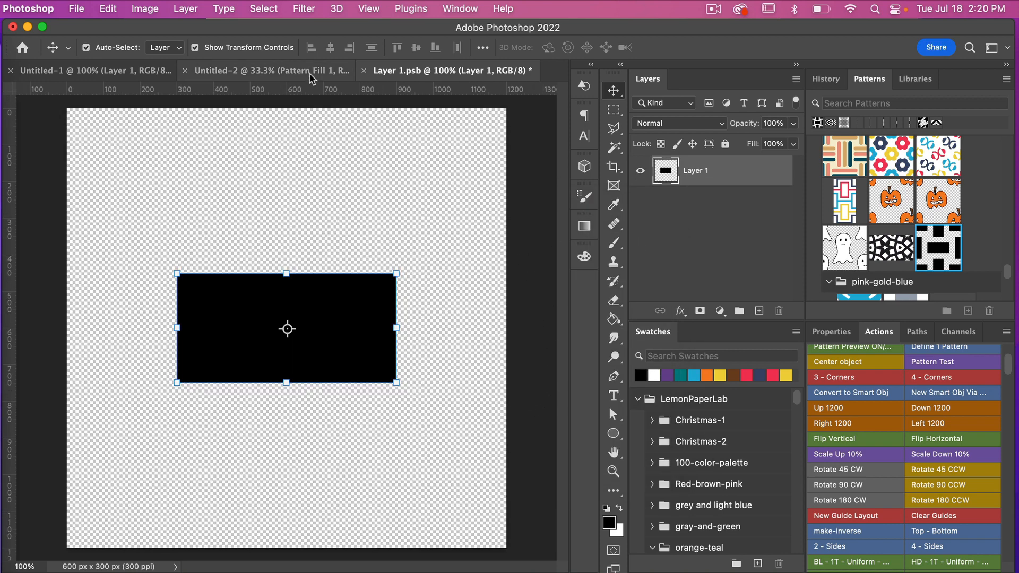
Check the tile in Untitled-1, return to Layer 1.psb and add a new empty layer above the rectangle
click(147, 73)
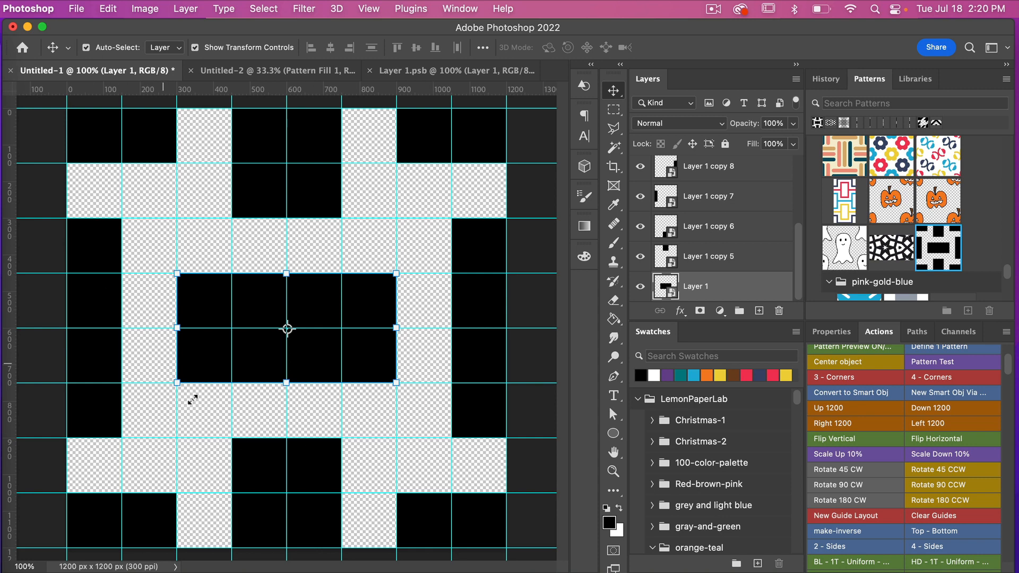
click(469, 73)
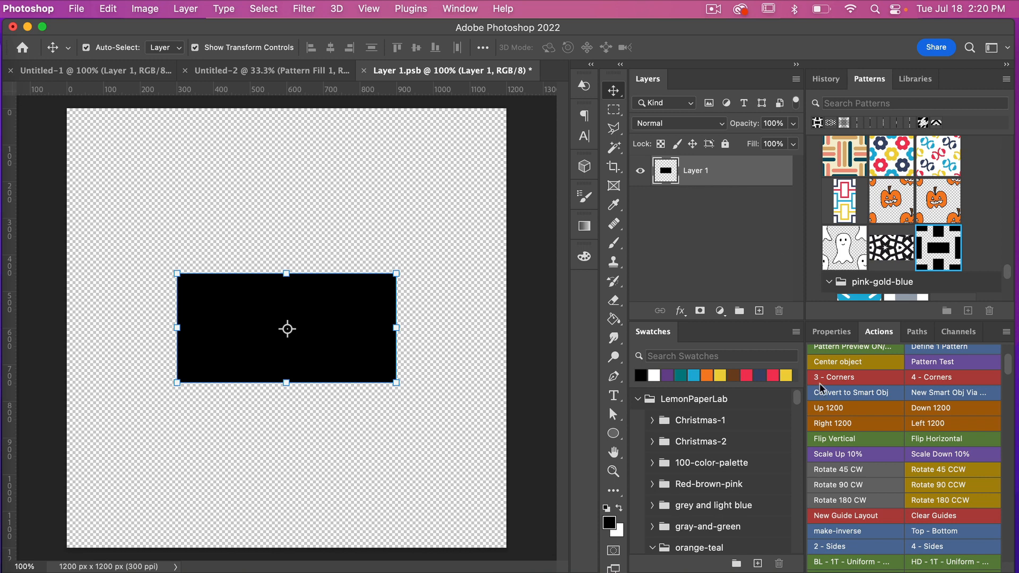
click(758, 311)
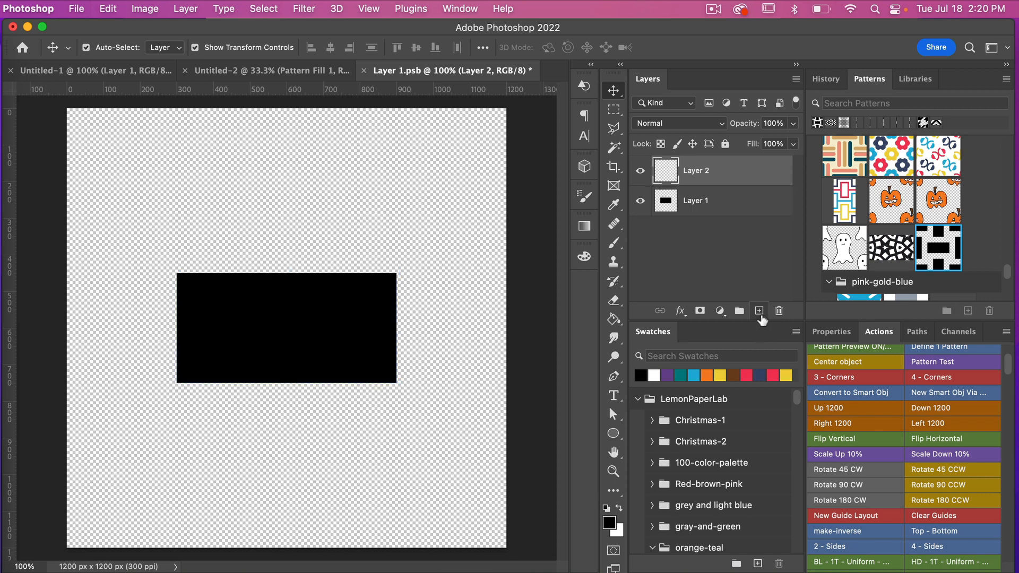
click(640, 202)
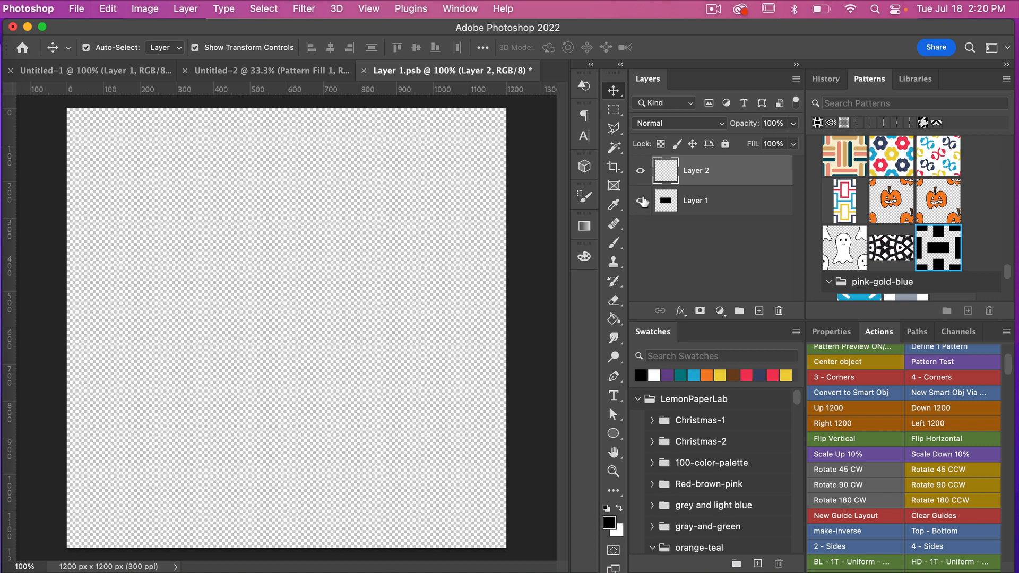
click(640, 202)
Set the rectangle layer, Layer 1, to 50% opacity, hide it and make Layer 2 the active layer
click(713, 207)
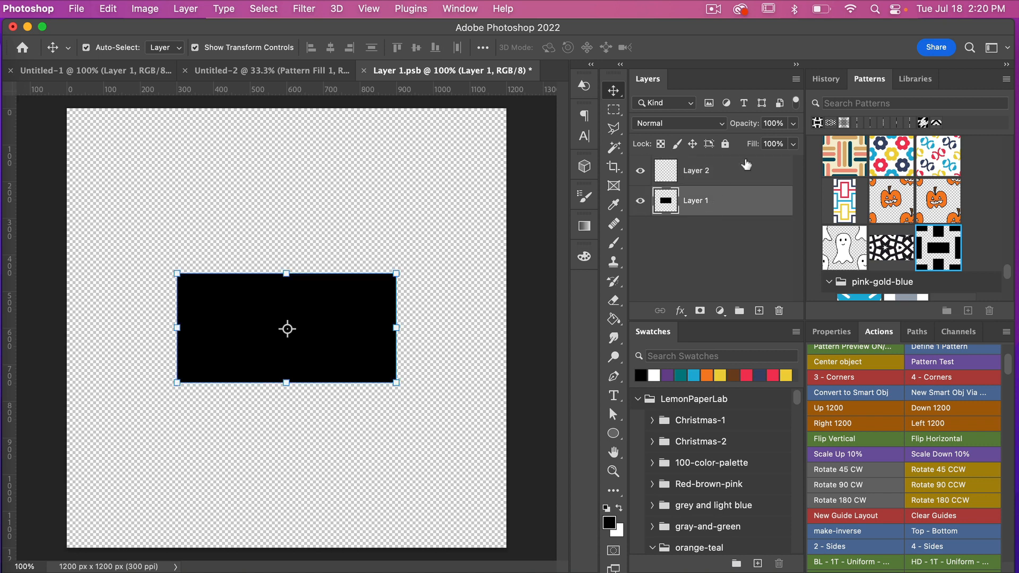
click(776, 123)
text(50)
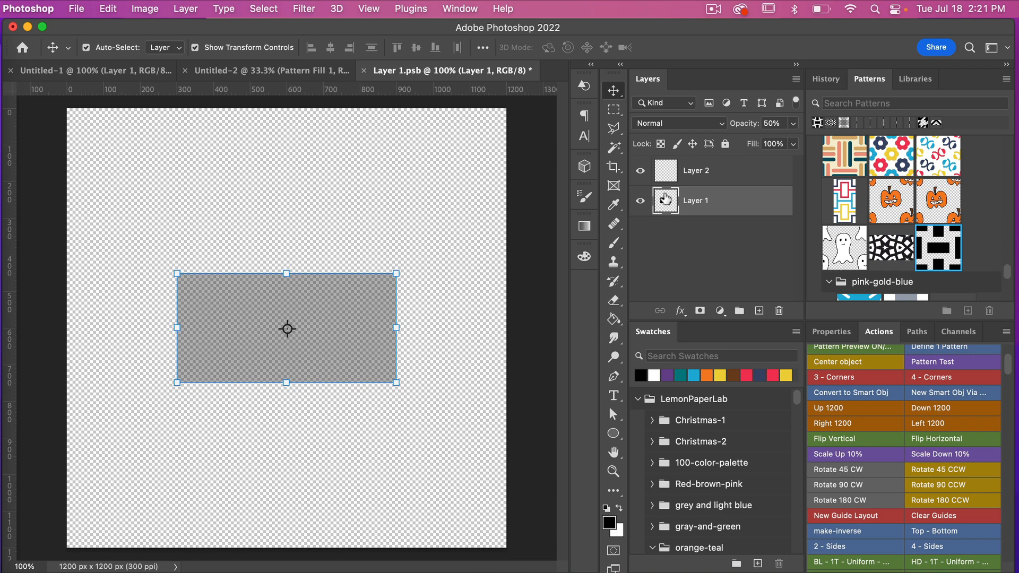
click(640, 201)
click(707, 171)
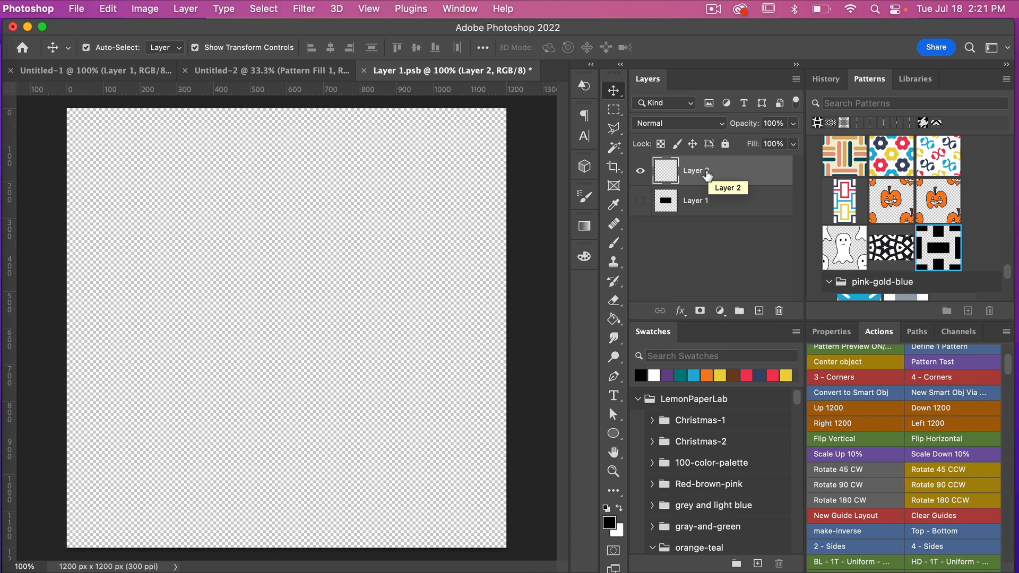
Draw a horizontal ellipse shape about 820 x 332 px on Layer 2 with the Ellipse tool
click(614, 434)
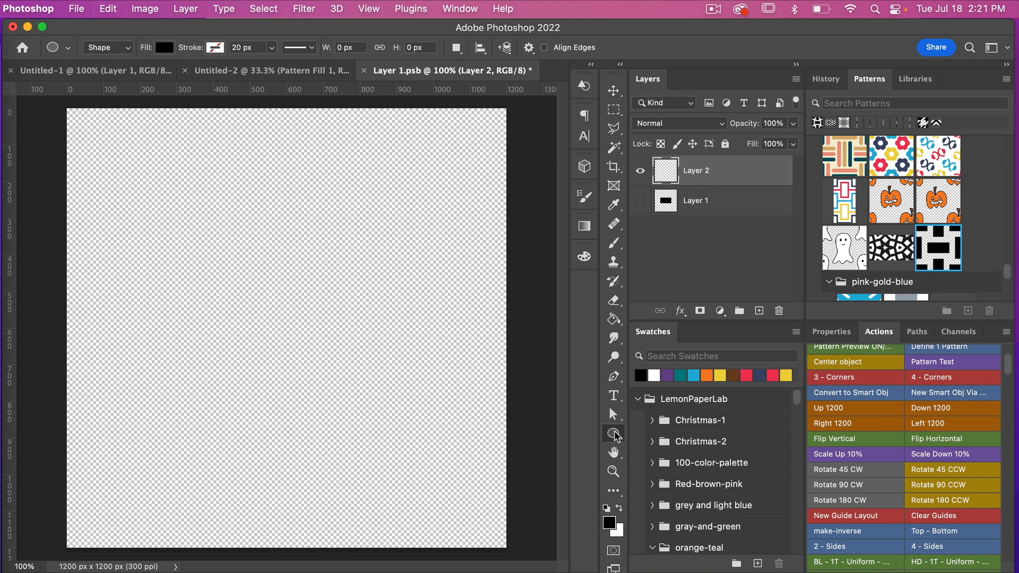
click(614, 434)
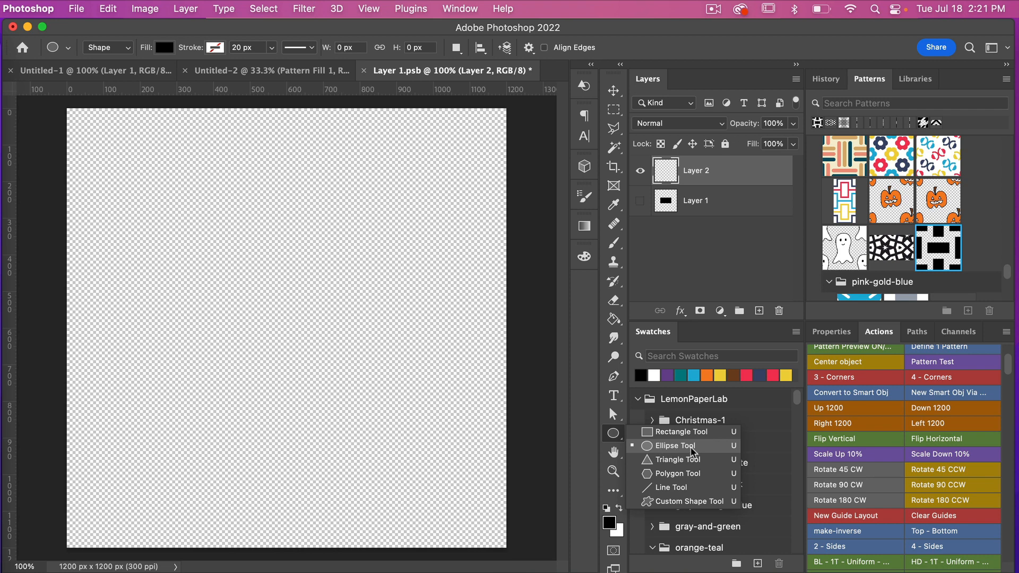
click(616, 435)
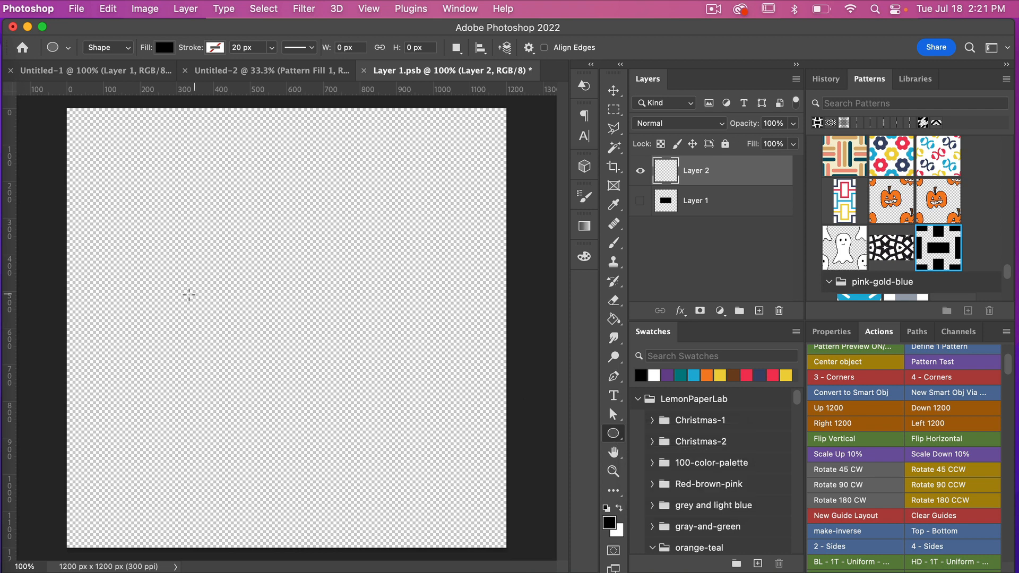
drag(181, 286, 330, 345)
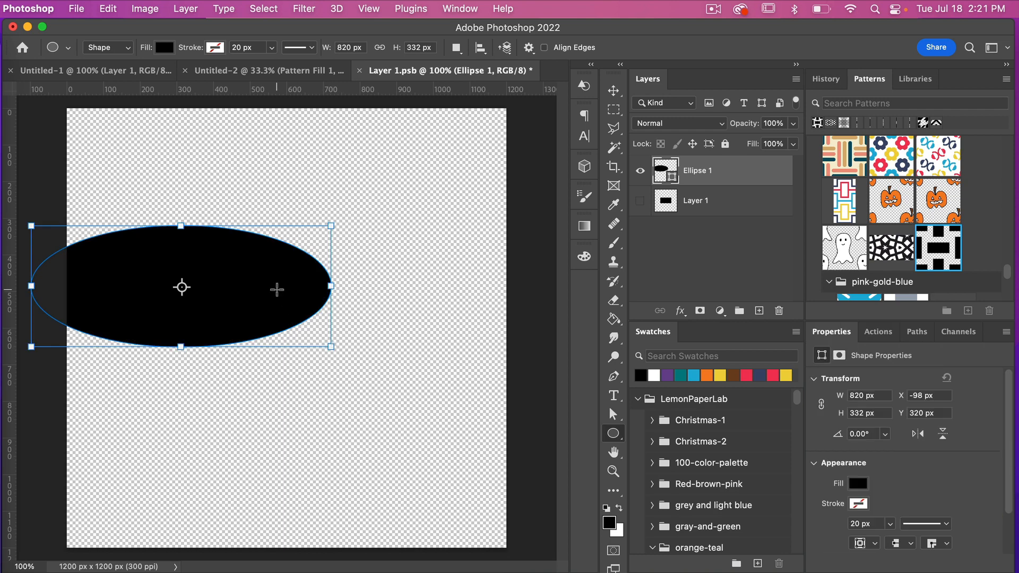
Remove the ellipse's fill and give it a black stroke
click(163, 47)
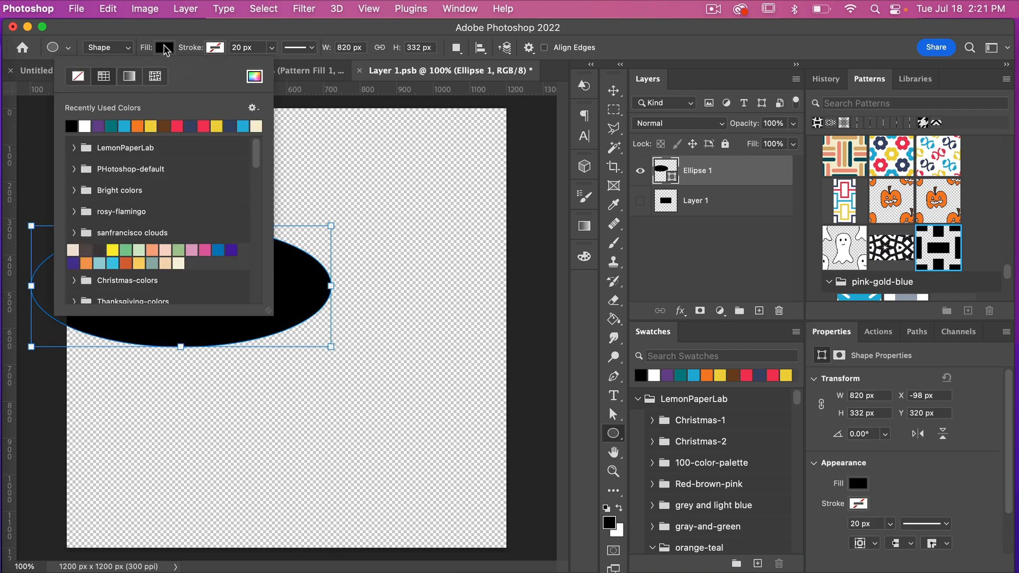
click(78, 76)
click(215, 48)
click(127, 123)
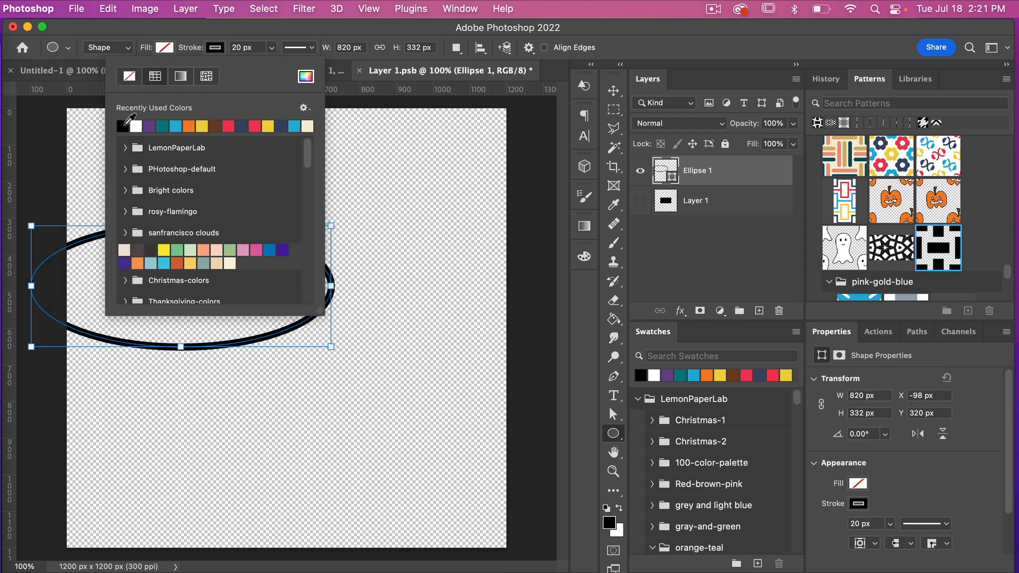
Set the ellipse's stroke width to 50 px after trying 40 px
click(243, 47)
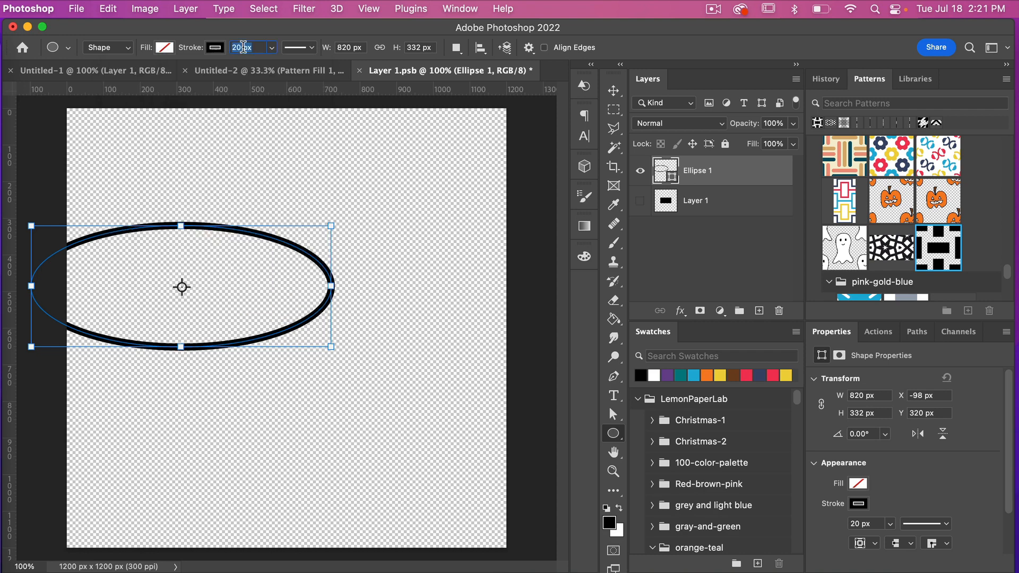
text(40)
key(Return)
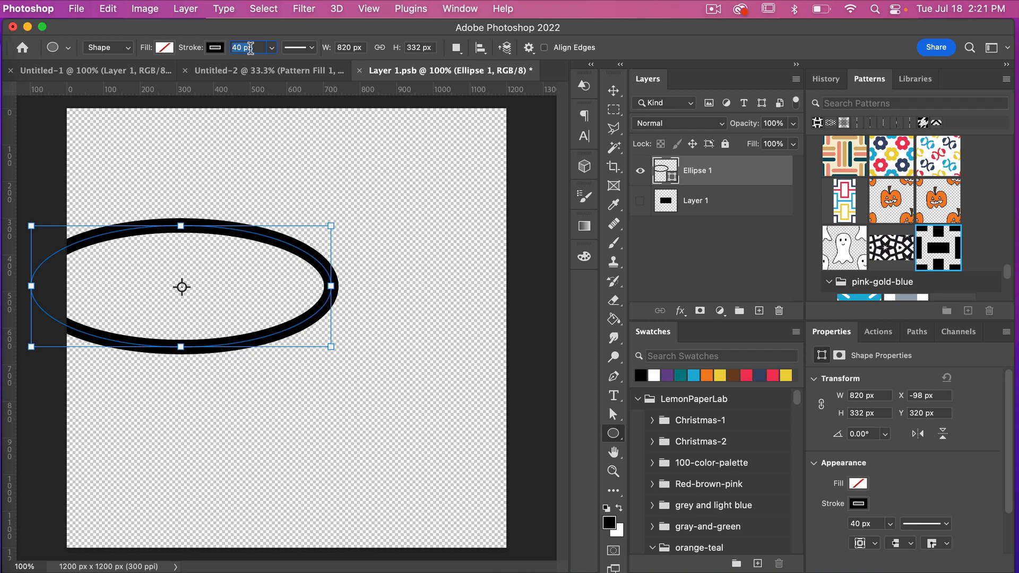
text(50)
key(Return)
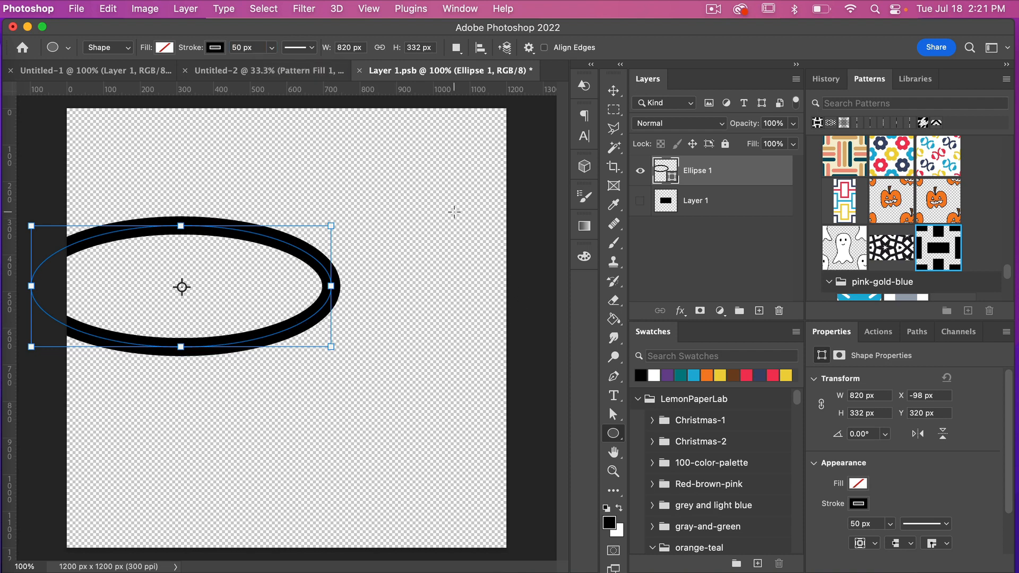
Move the ellipse to the centre of the canvas and save the smart object document
key(v)
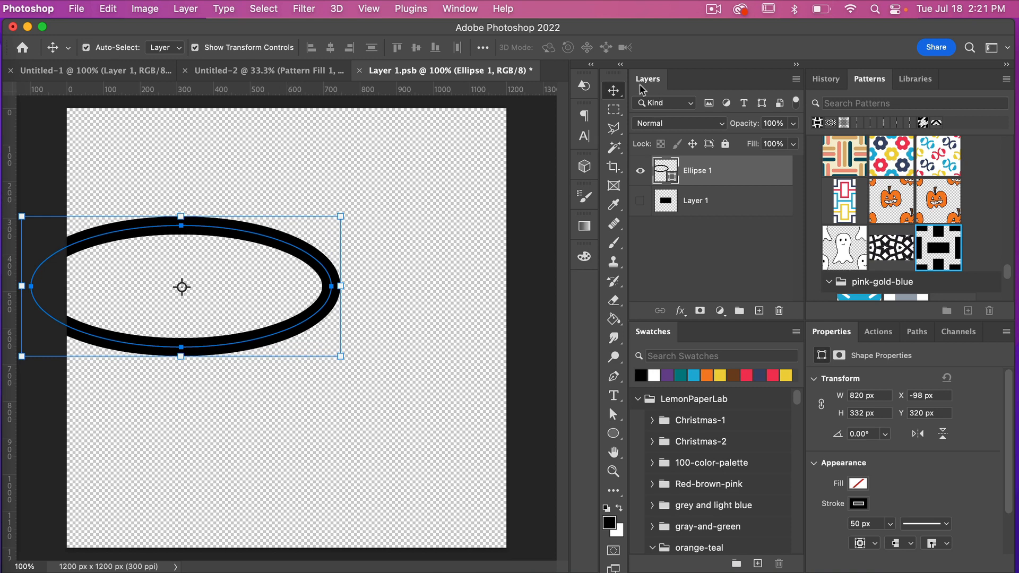
drag(293, 242, 400, 288)
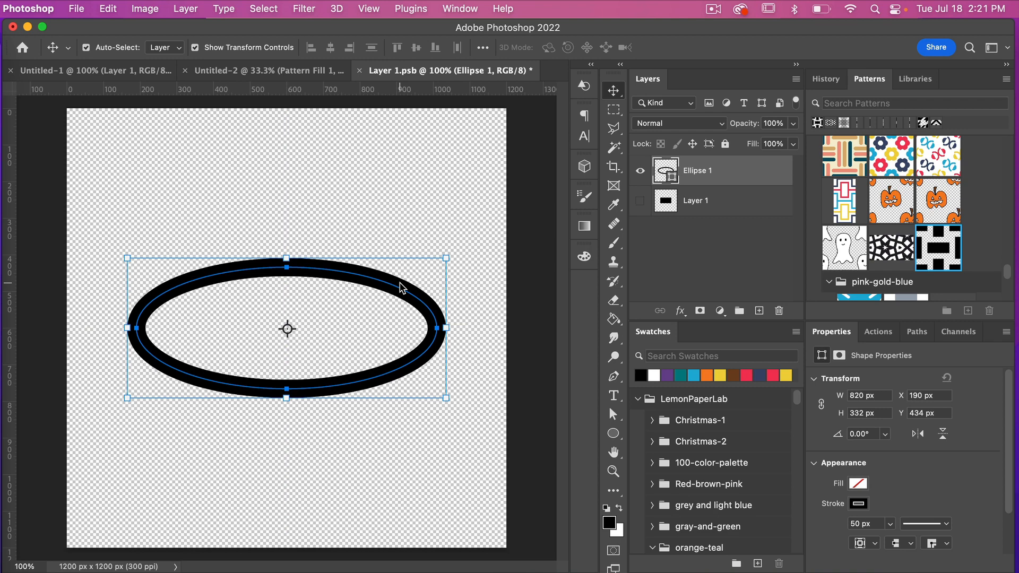
key(super+s)
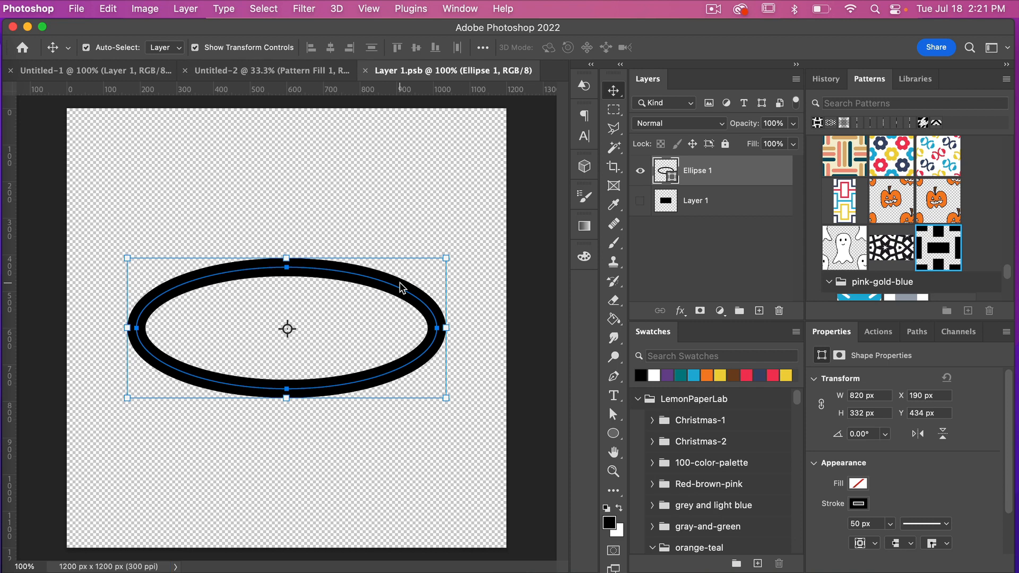
Return to Untitled-1 and clear all its guides
click(134, 72)
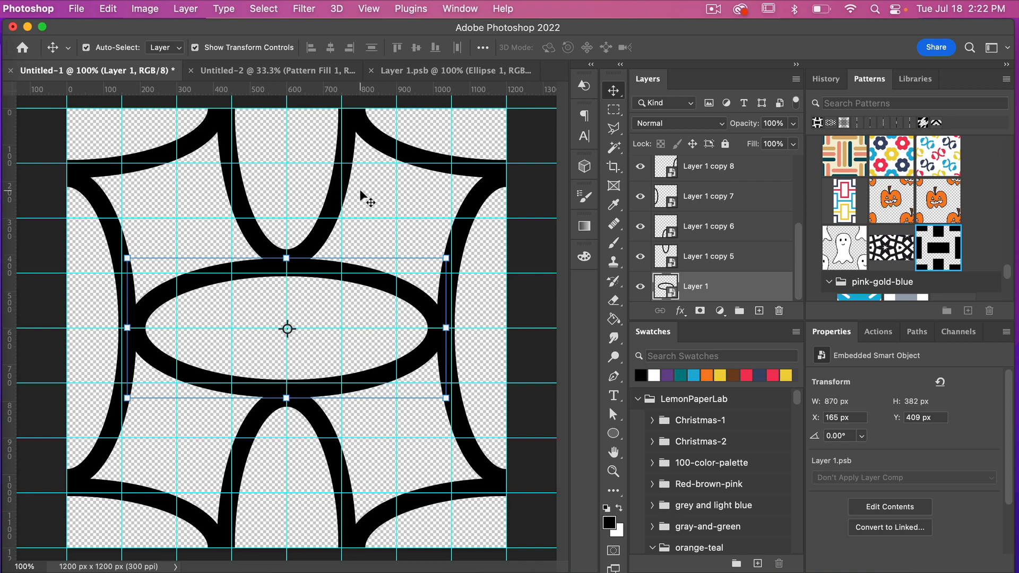
click(370, 9)
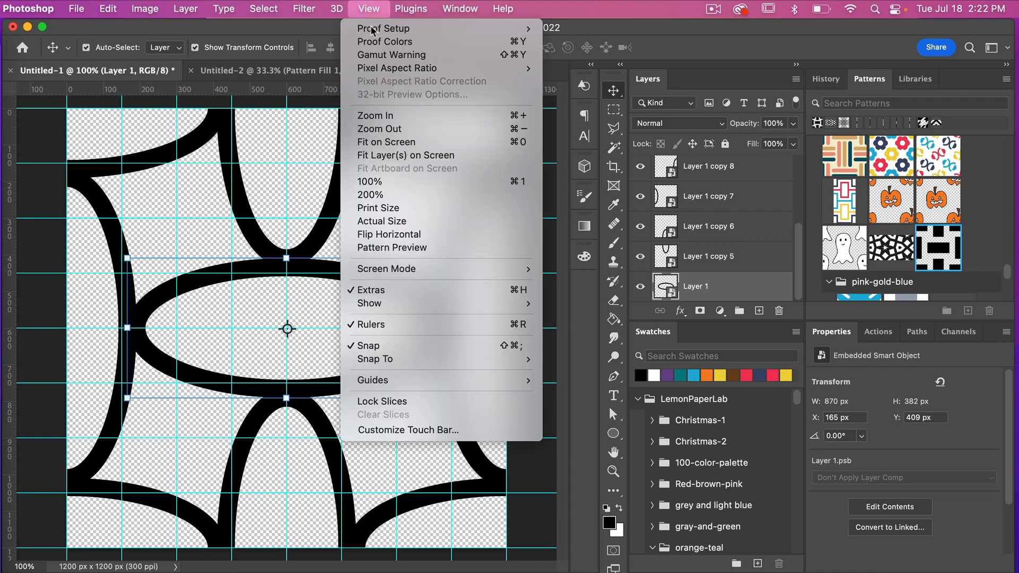
mouse_move(412, 386)
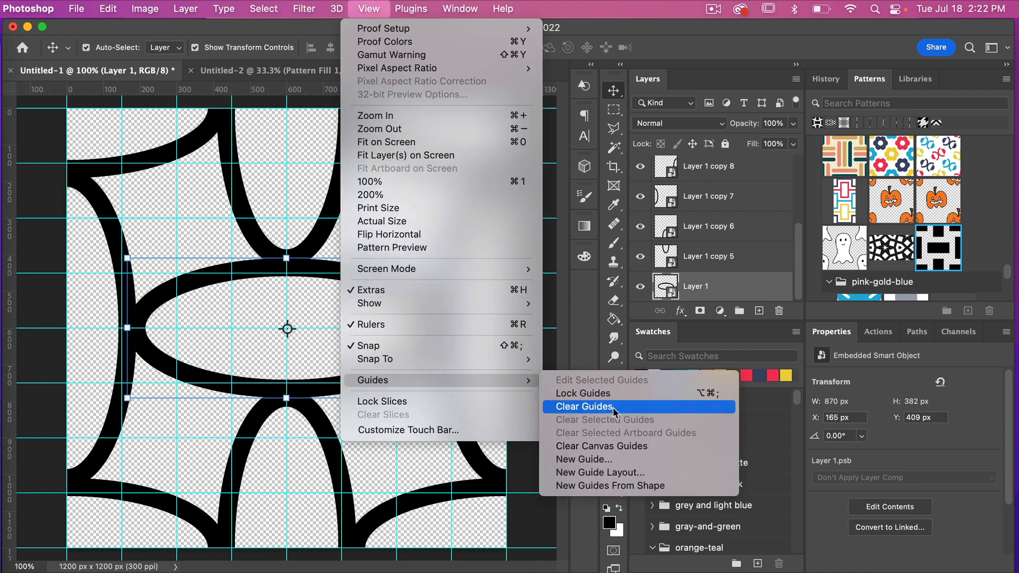
click(575, 409)
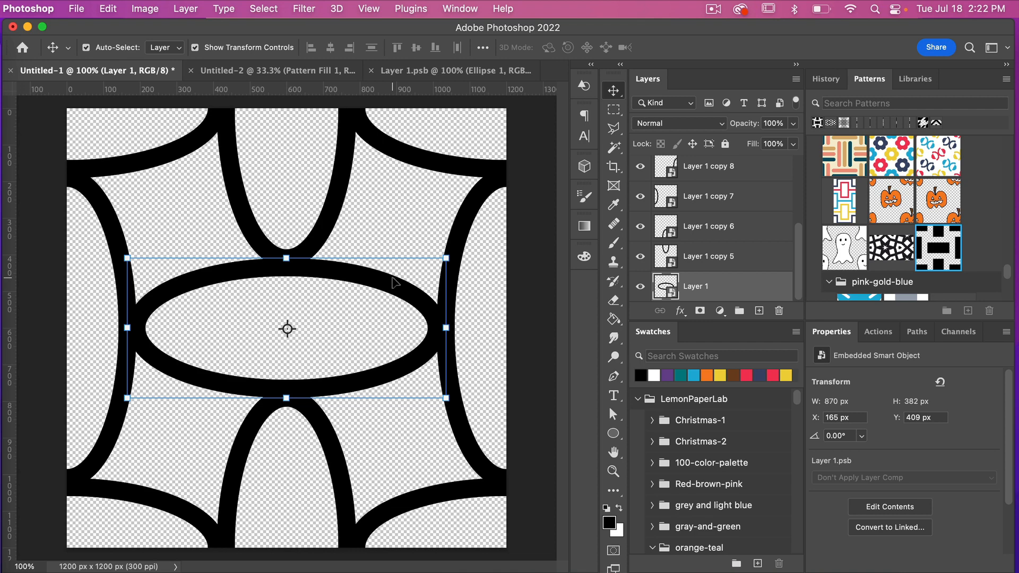
Deselect the layers, turn on Pattern Preview at 50% zoom and save the ellipse tile as a new pattern with the default name
key(super+minus)
key(super+minus)
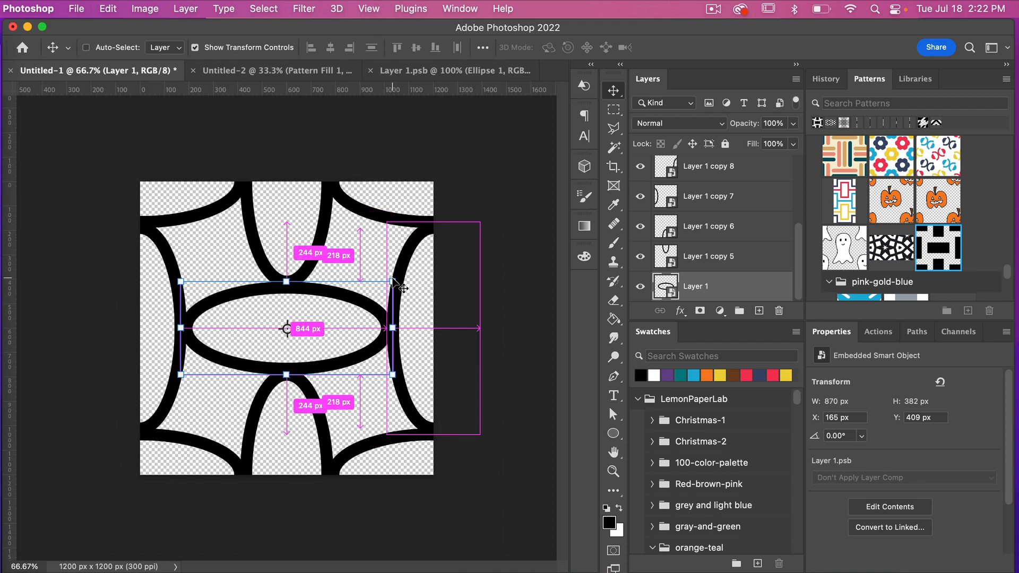
click(463, 277)
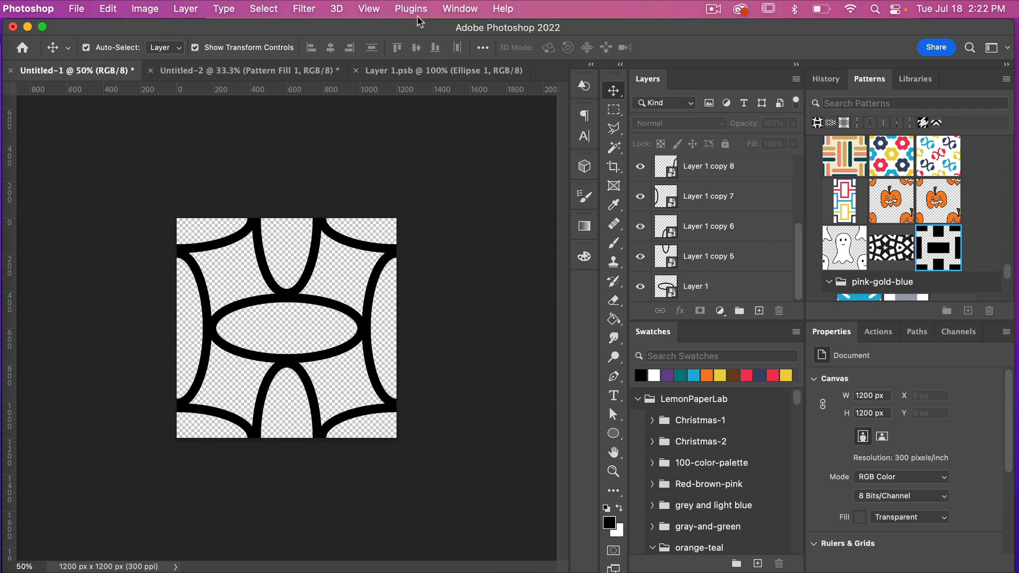
click(367, 11)
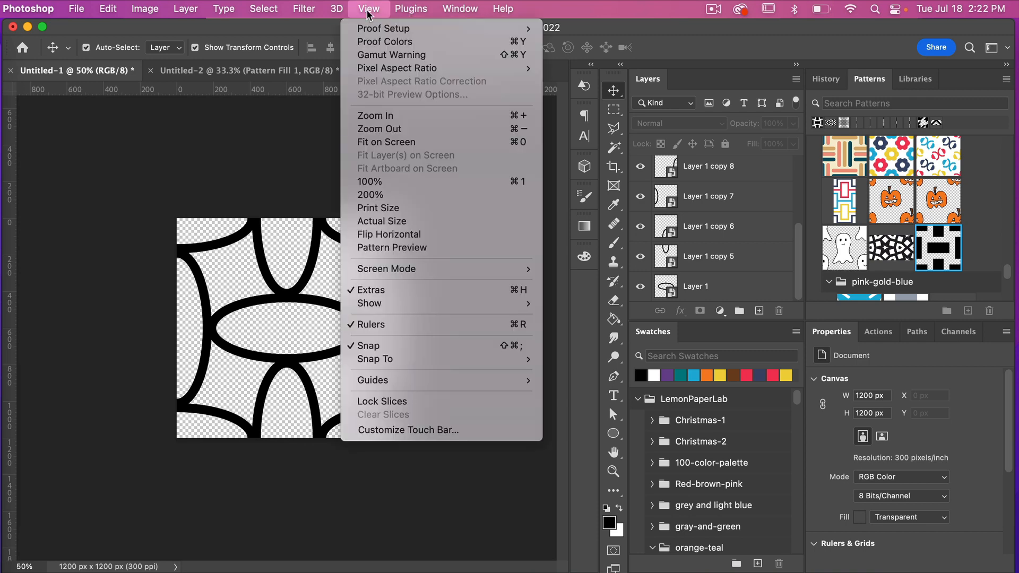
click(403, 247)
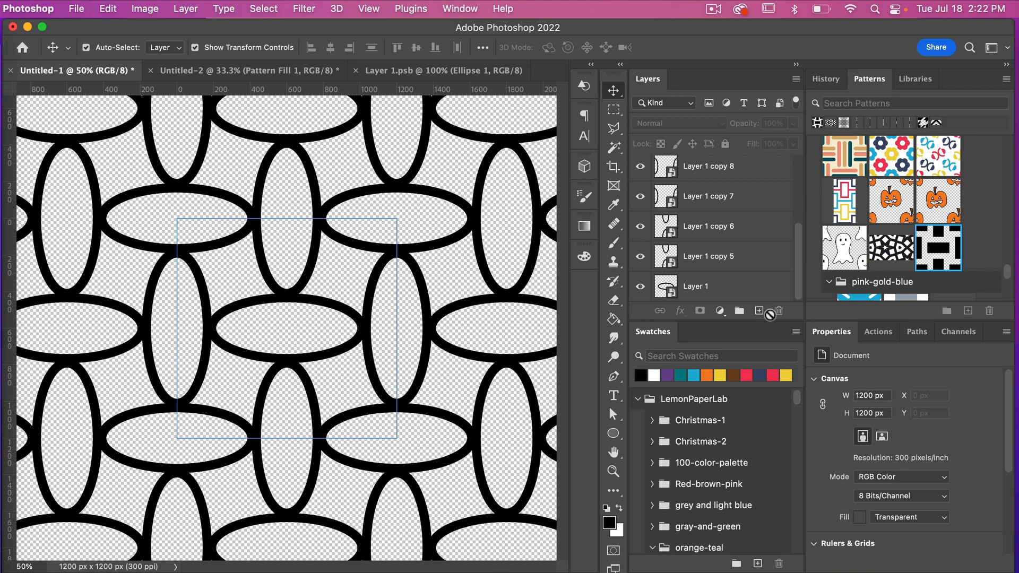
click(967, 312)
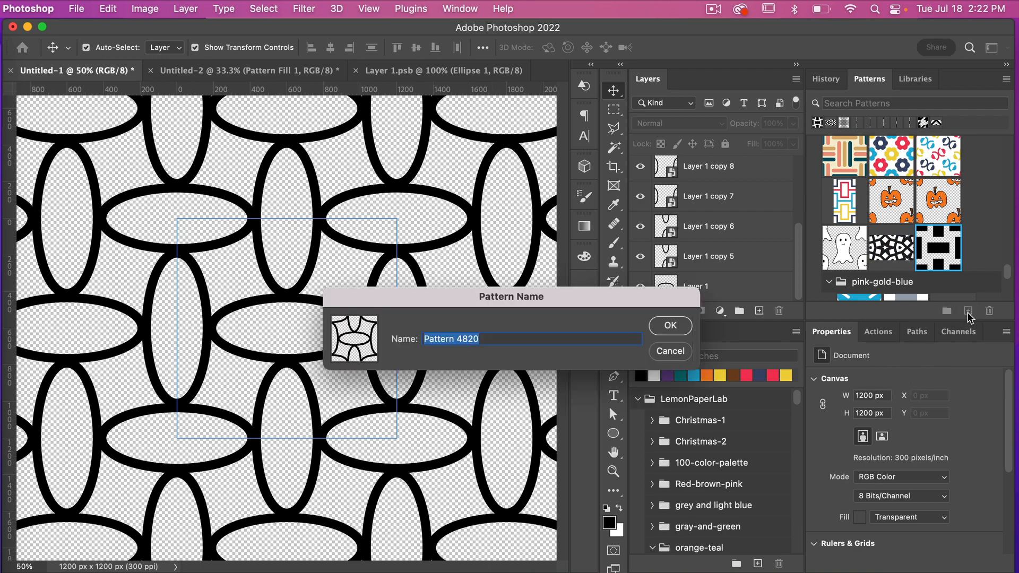
click(669, 325)
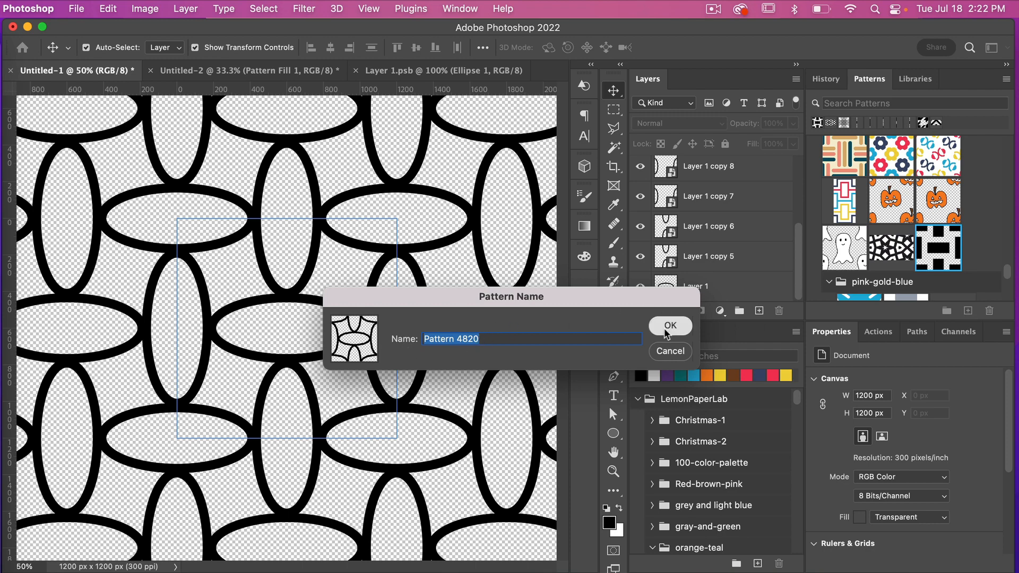
Go back to Layer 1.psb and set the ellipse's width to 1000 px, leaving its height unlinked
click(417, 71)
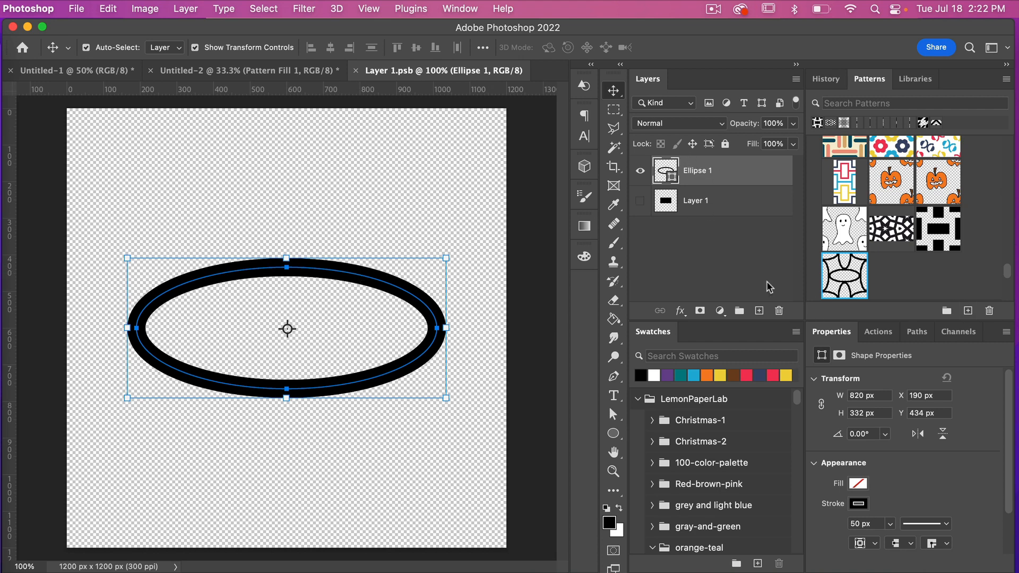
click(613, 436)
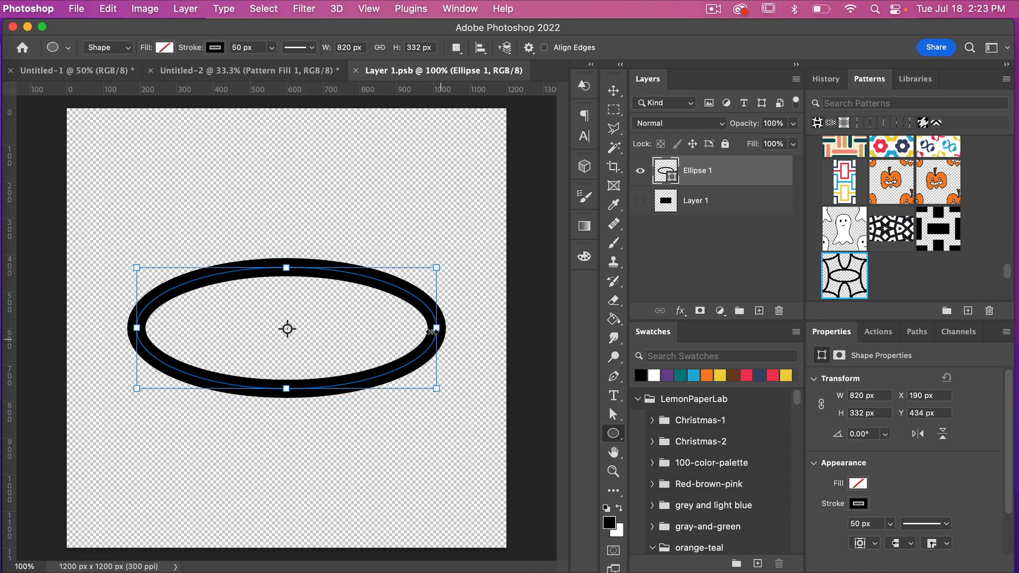
click(861, 395)
key(Tab)
click(861, 395)
text(1)
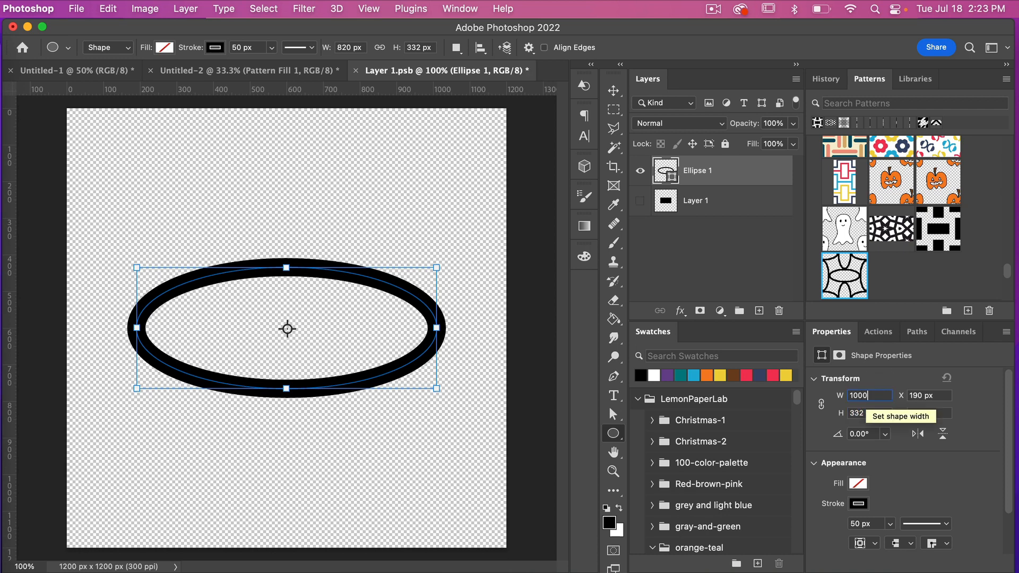
text(000)
key(Return)
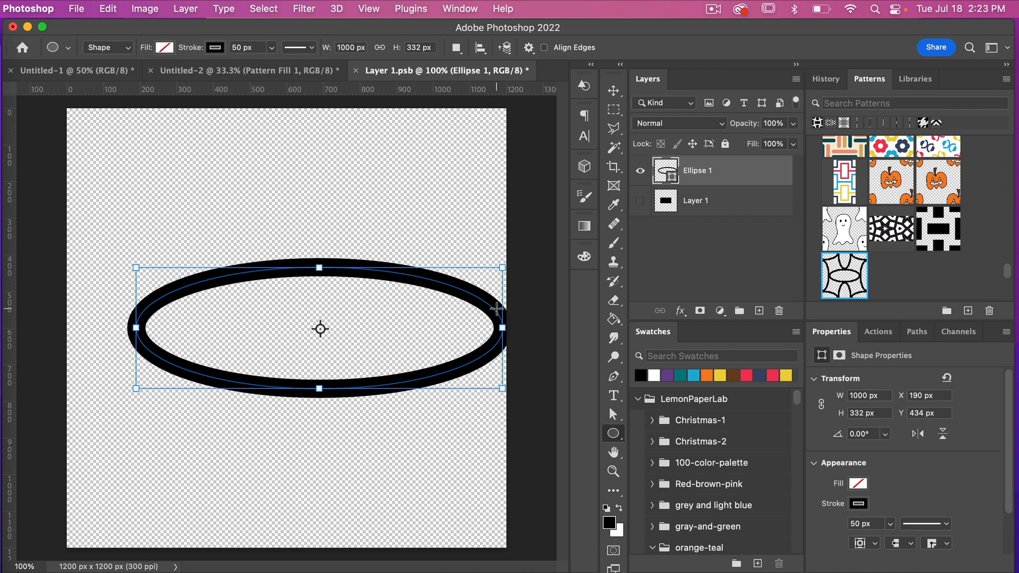
Centre the widened ellipse on the canvas, save the smart object document and view the updated tile in Untitled-1
click(879, 335)
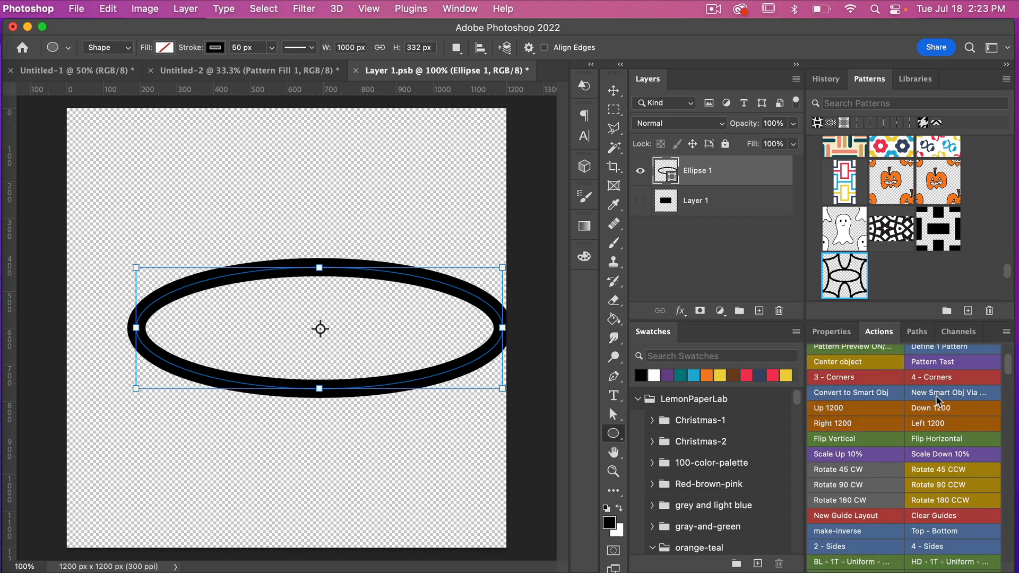
scroll(937, 399, up, 3)
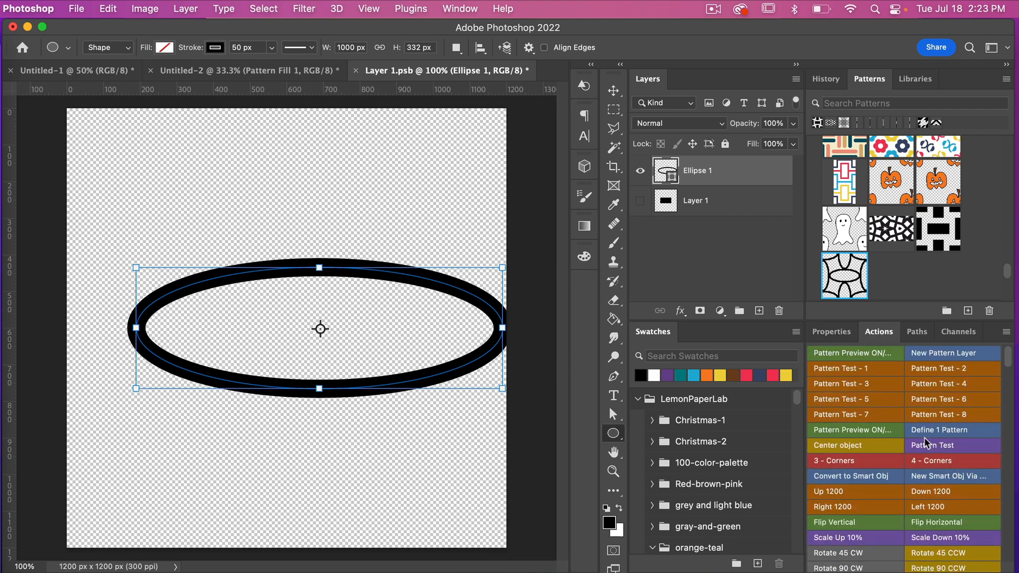
click(860, 449)
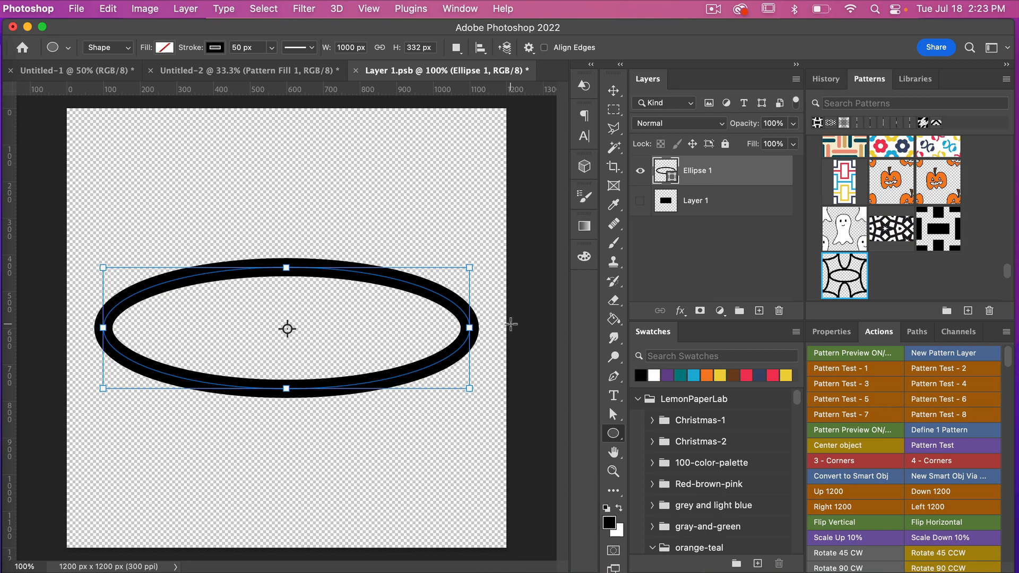
key(super+s)
click(107, 70)
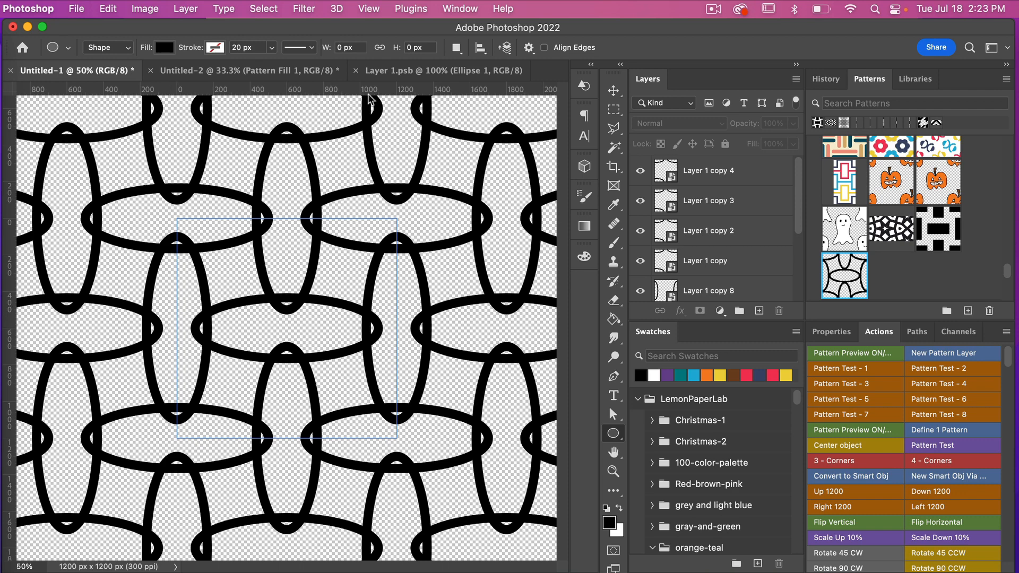
Return to Layer 1.psb and set the ellipse's width to 1100 px and height to 450 px
click(399, 74)
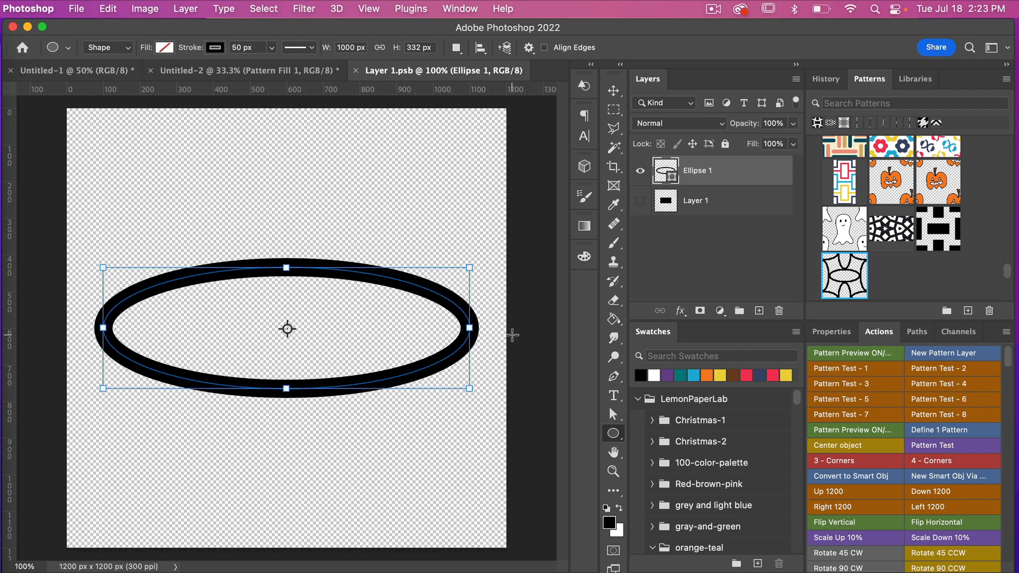
click(835, 332)
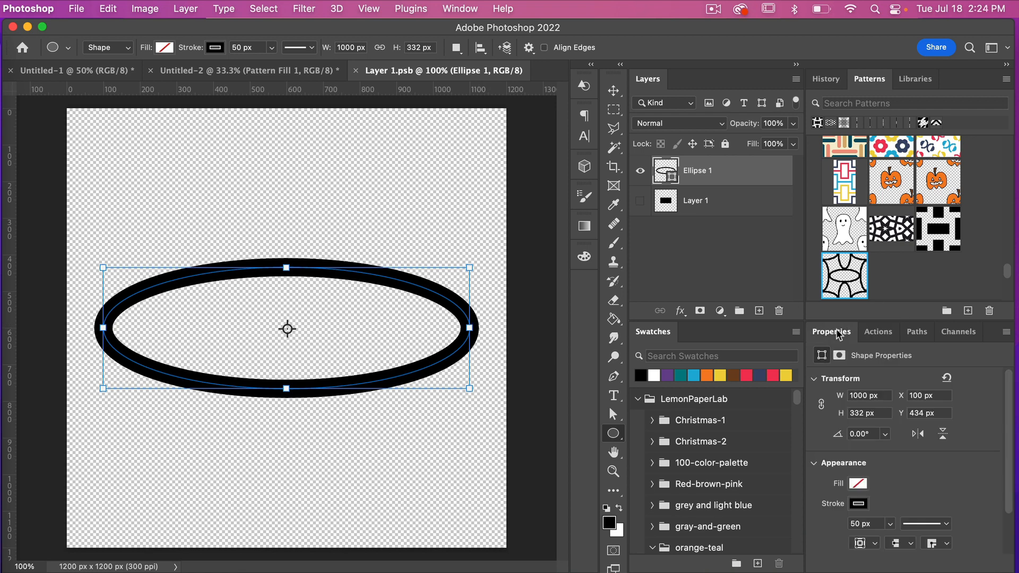
click(863, 396)
text(1100)
key(Return)
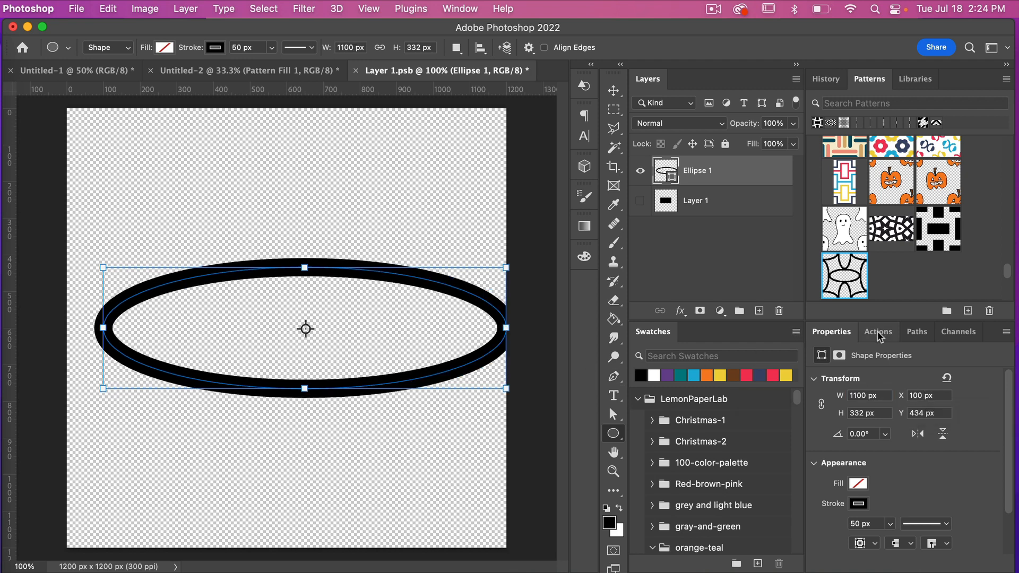
click(883, 414)
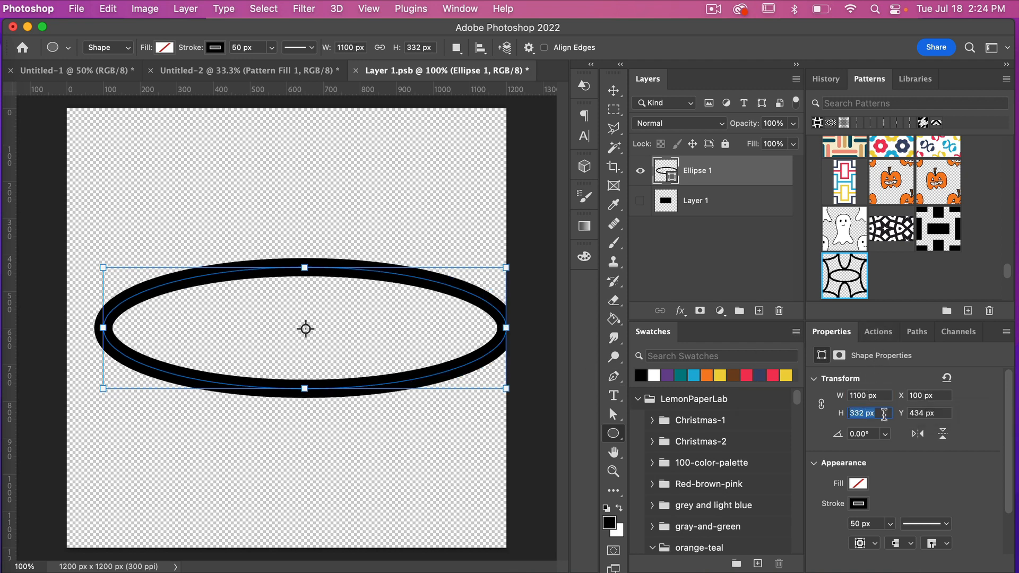
text(450)
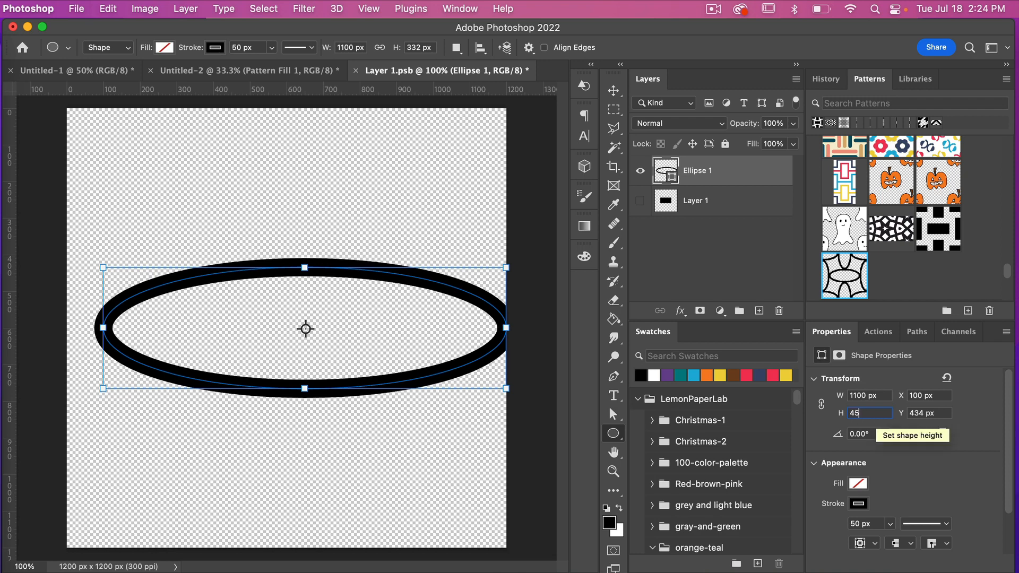
key(Return)
Centre the enlarged ellipse on the canvas and save Layer 1.psb
click(878, 331)
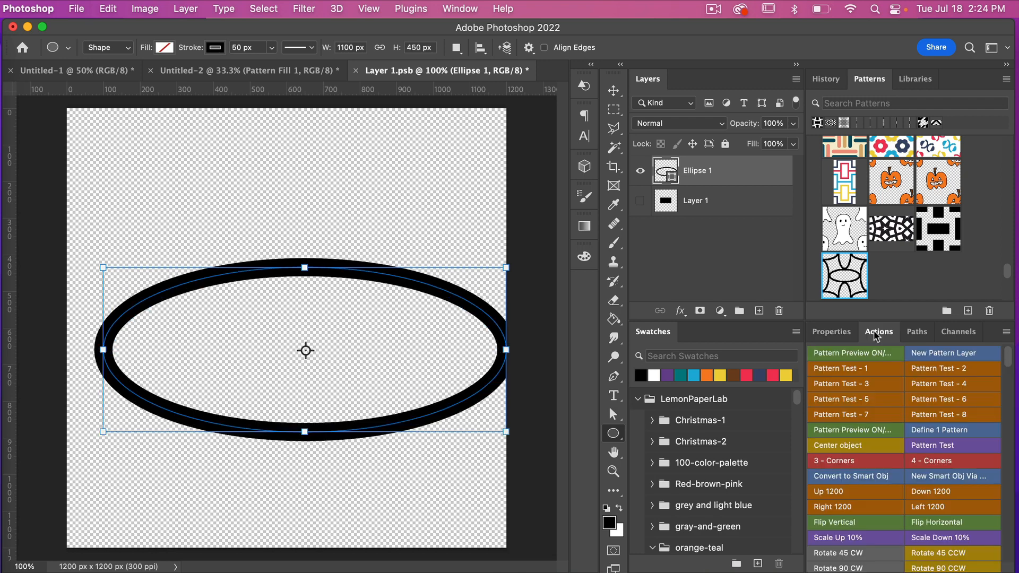
click(835, 446)
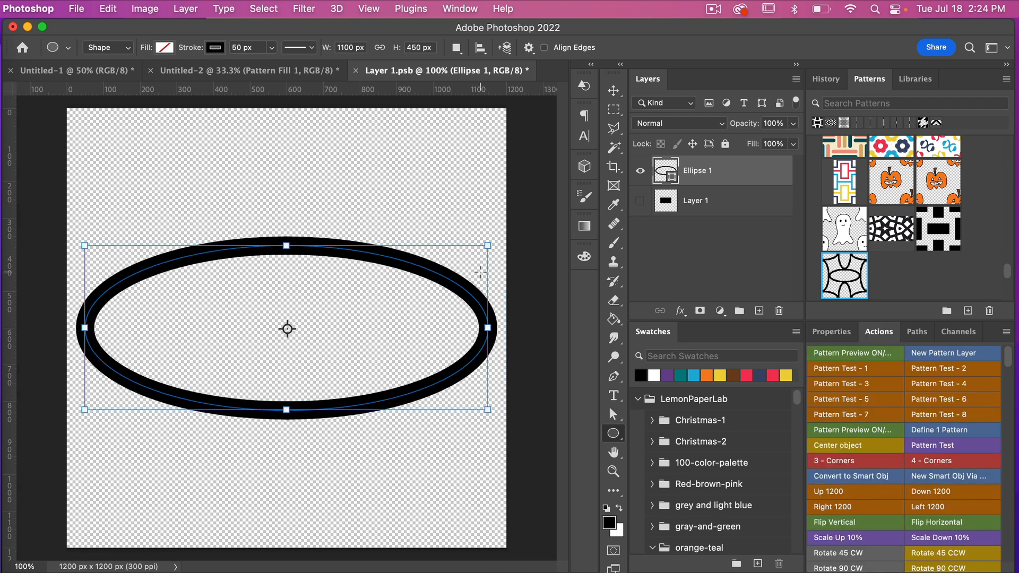
key(cmd+s)
Return to Untitled-1 and save the overlapping ellipse tile as a new pattern with the default name
click(79, 72)
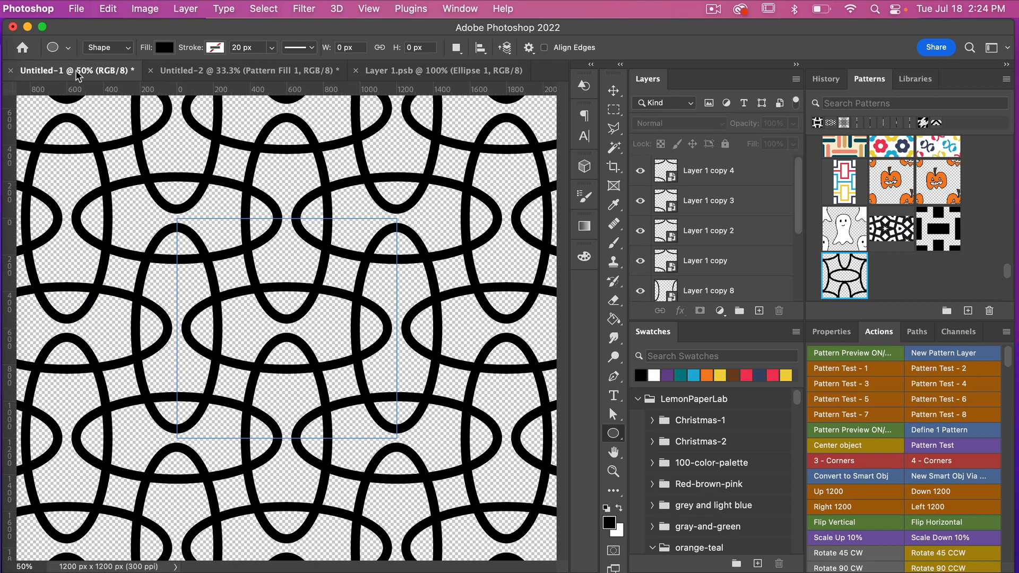
click(967, 311)
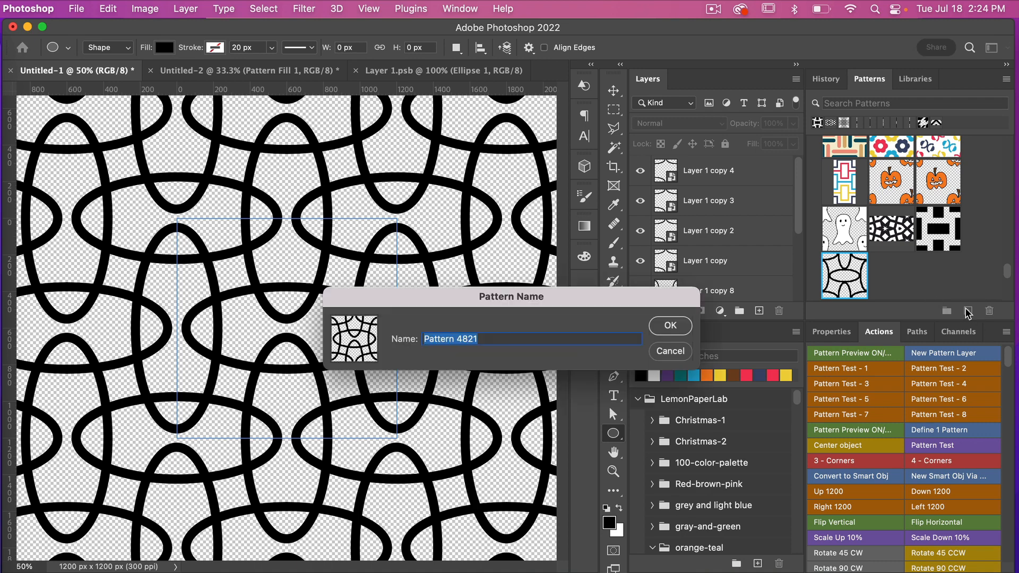
click(669, 327)
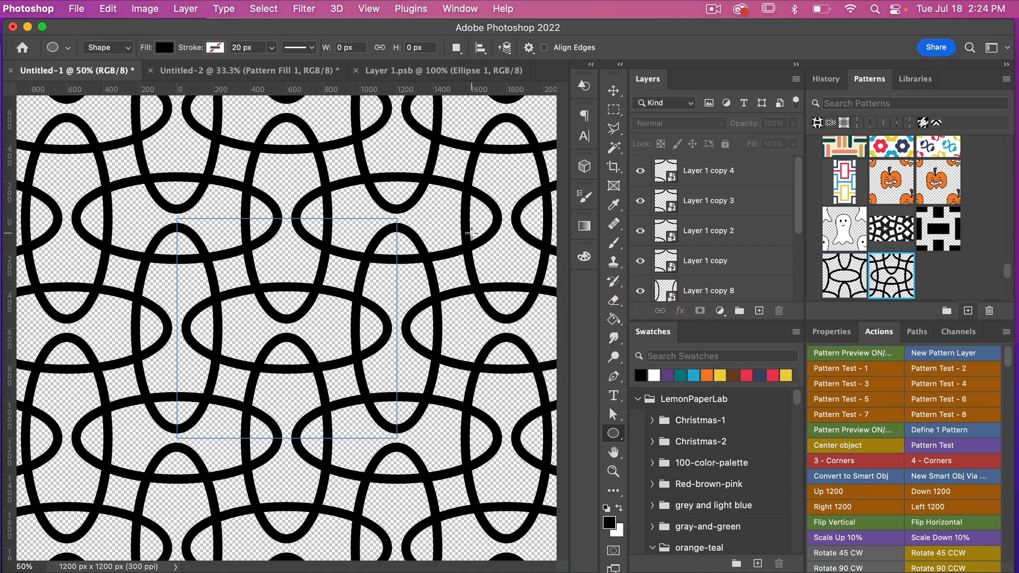
Switch to Untitled-2 and apply the first ellipse pattern, then the overlapping ellipse pattern, to the Pattern Fill 1 layer
click(272, 74)
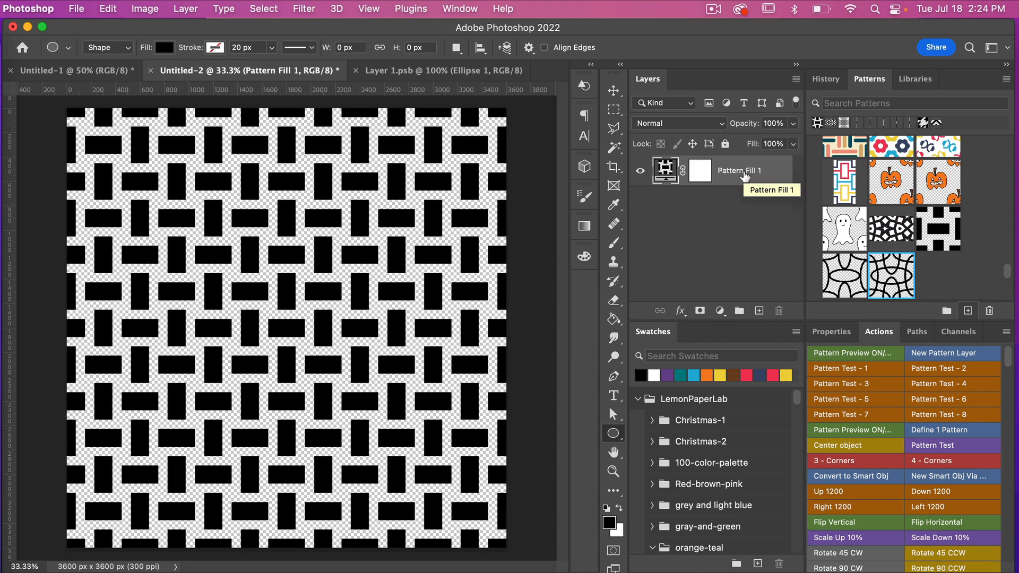
click(855, 286)
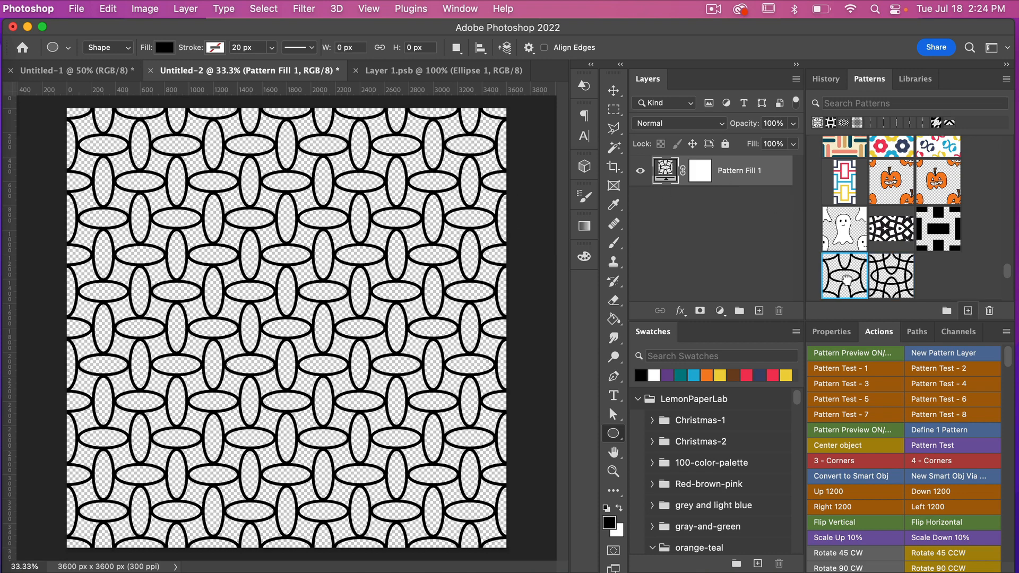
click(894, 274)
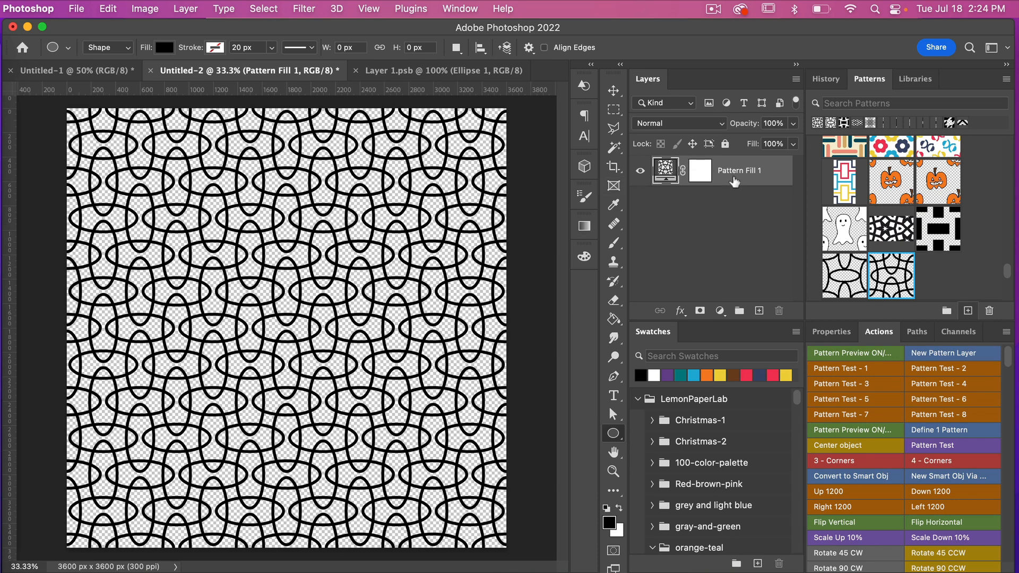
Add a black (000000) Solid Color fill layer above Pattern Fill 1 and clip it to the pattern layer
click(719, 312)
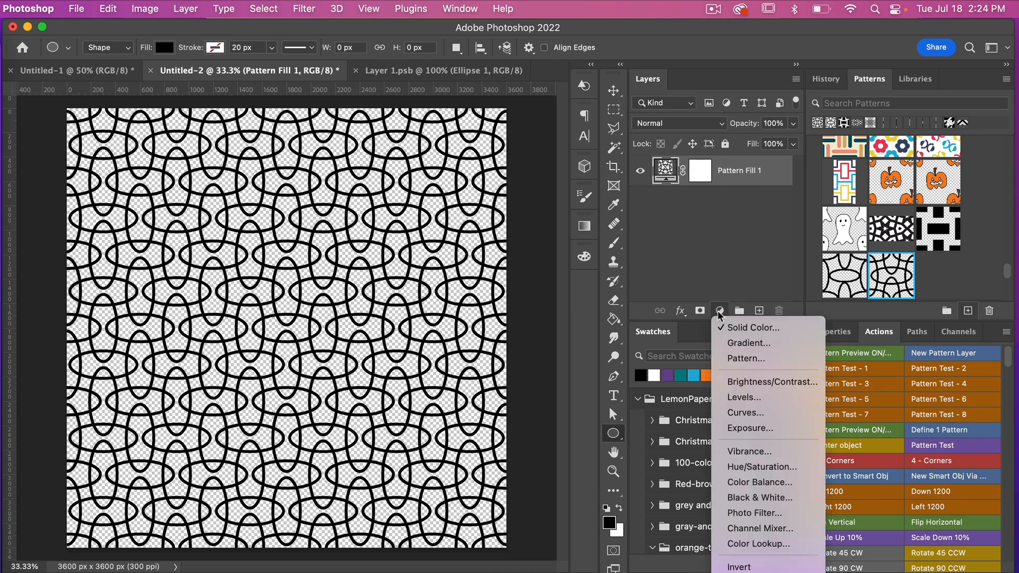
click(754, 329)
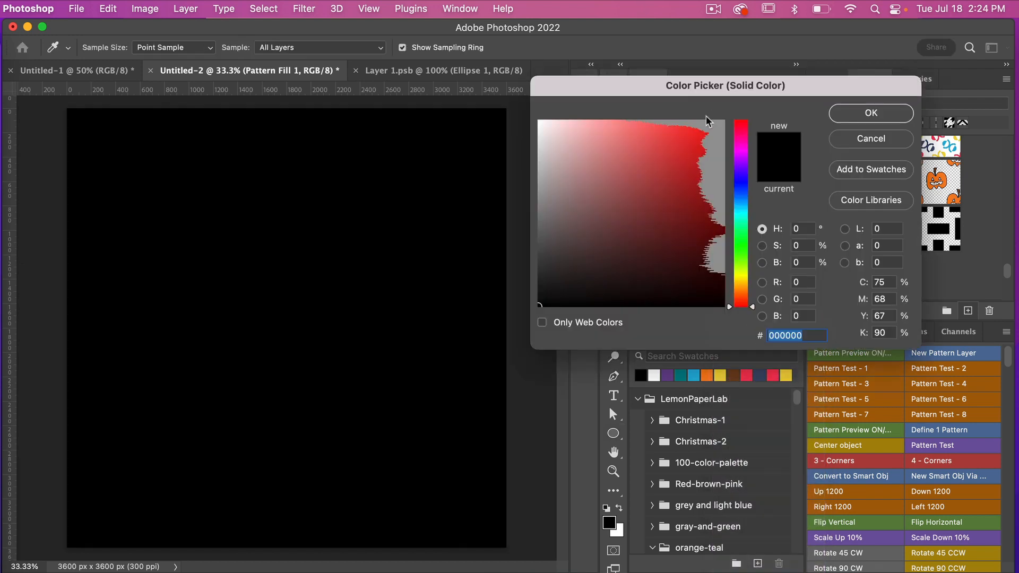
click(844, 111)
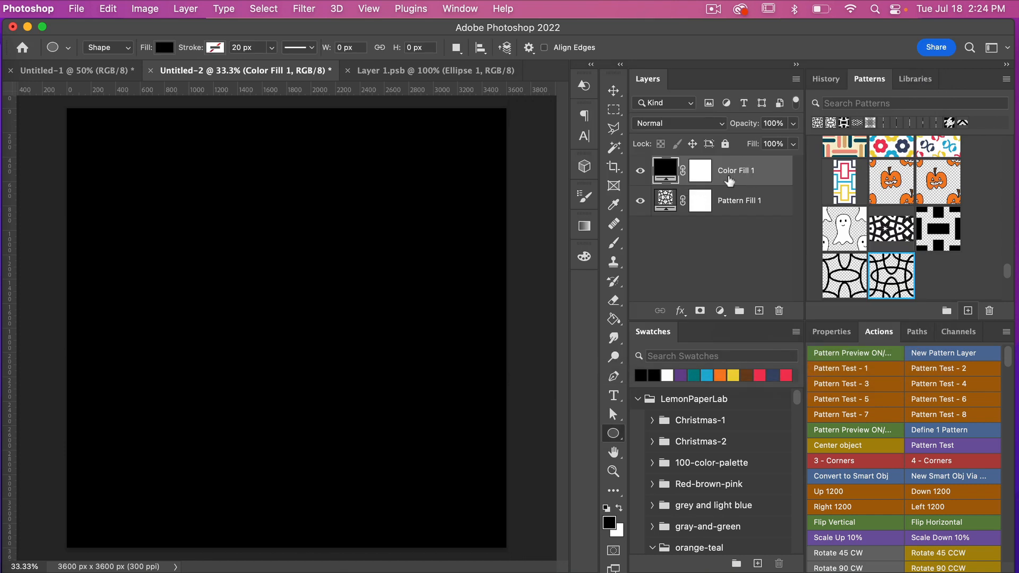
right_click(730, 182)
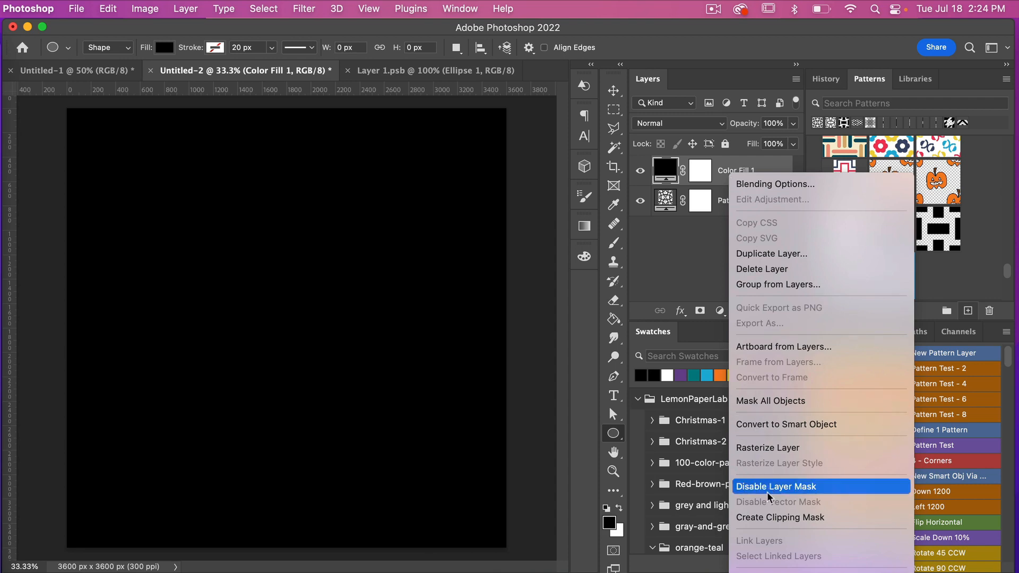
click(725, 174)
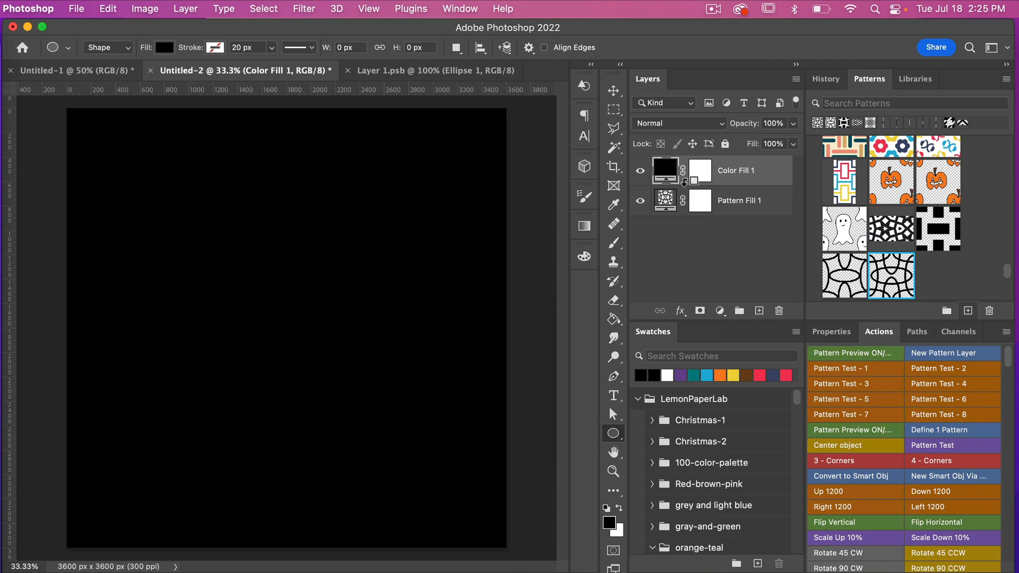
alt+click(684, 183)
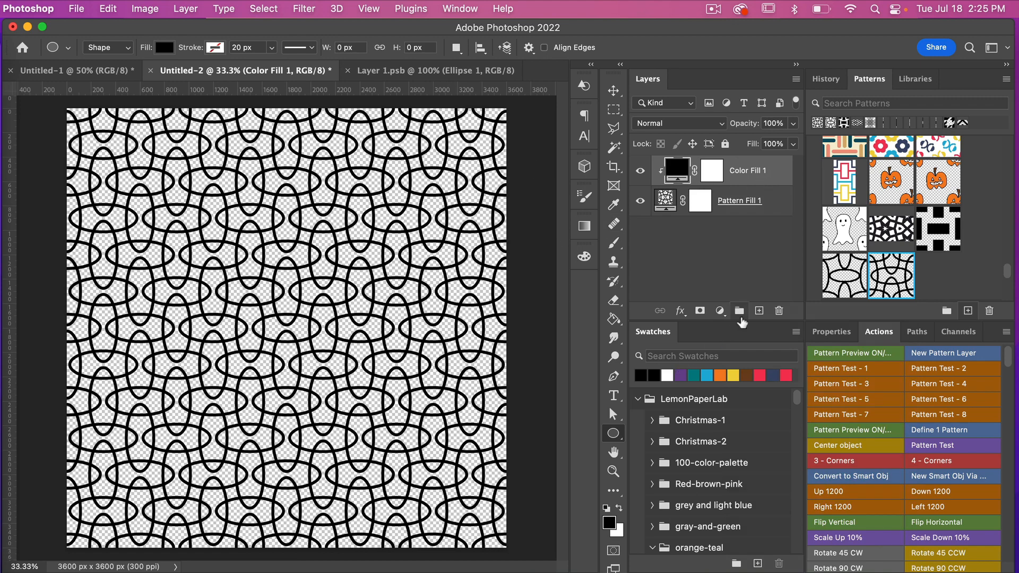
Add a white (fff) Solid Color fill layer and move it below Pattern Fill 1 as the background
click(719, 310)
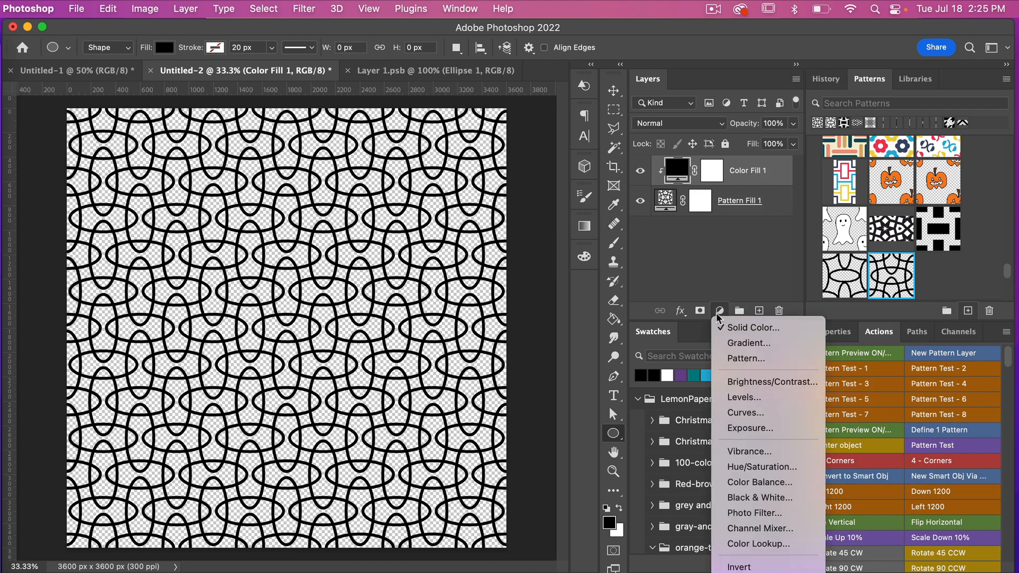
click(753, 329)
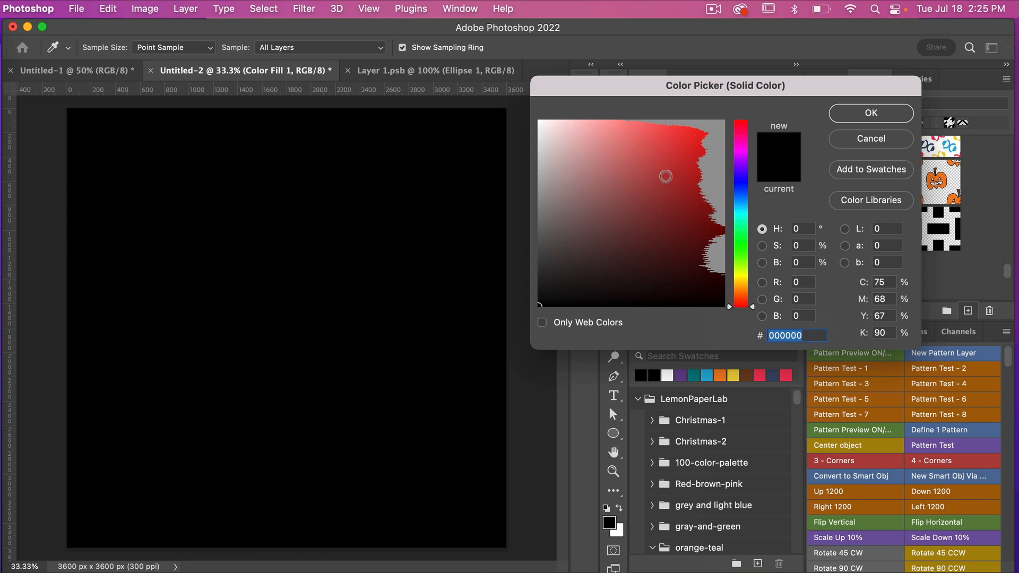
text(fff)
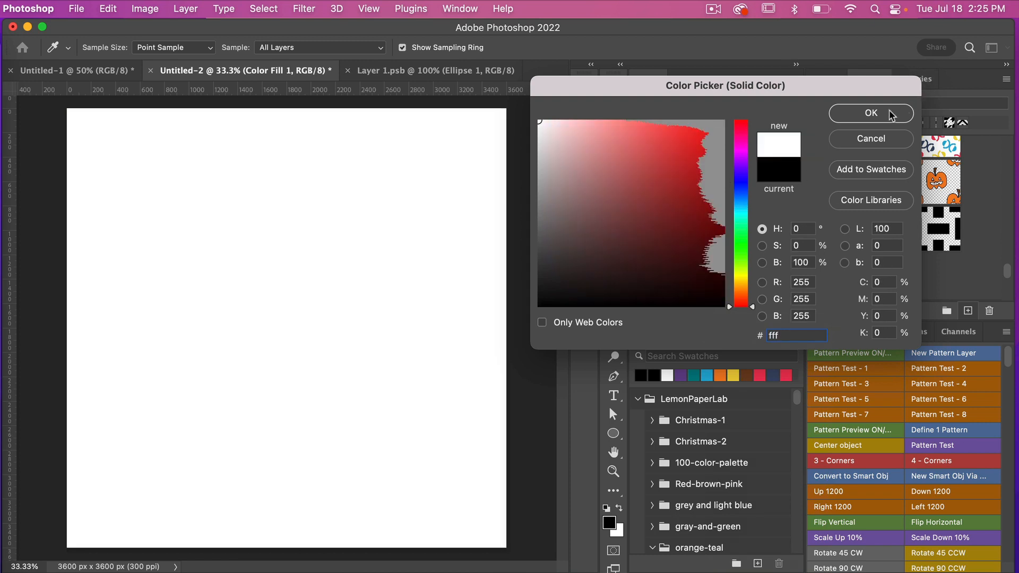
click(891, 115)
drag(748, 177, 758, 245)
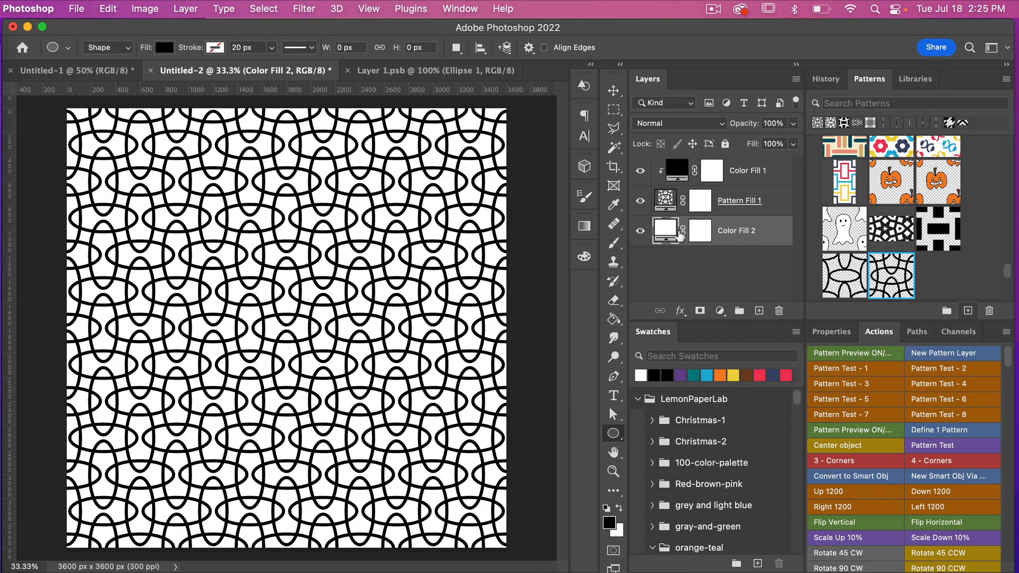
Recolour the Color Fill 2 background with the teal swatch from the 100-color-palette group
click(652, 462)
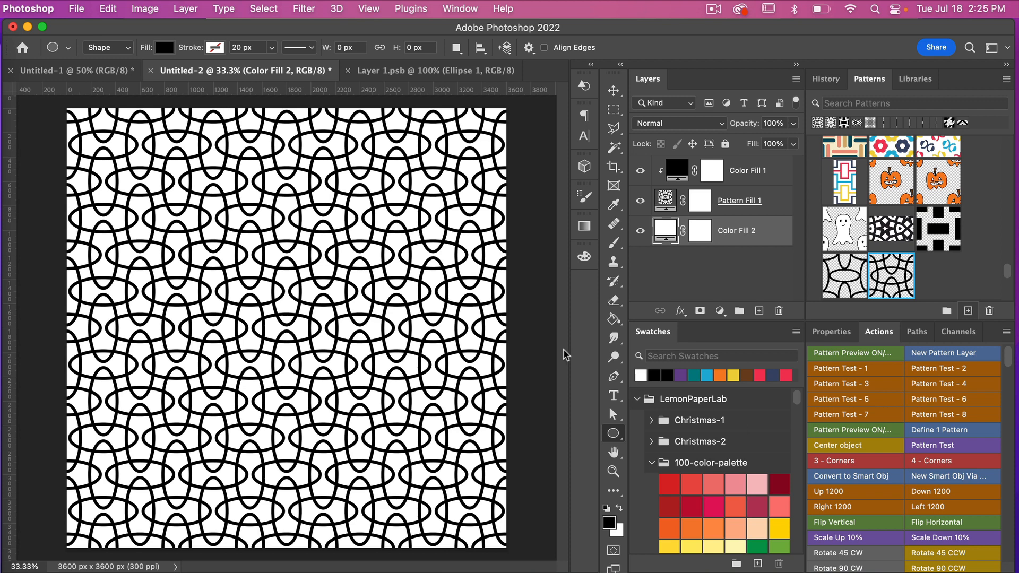
scroll(760, 444, down, 5)
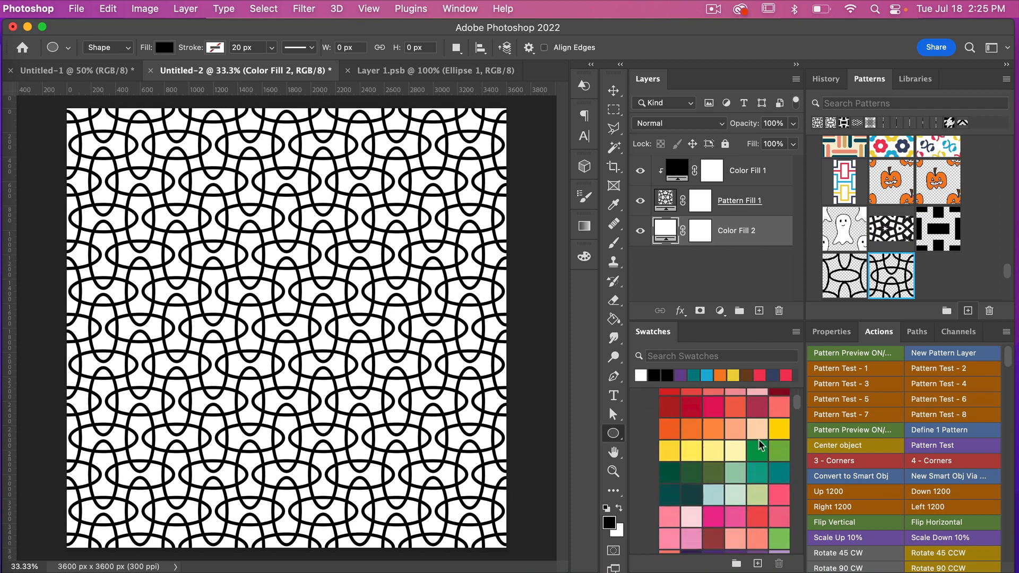
scroll(760, 444, down, 6)
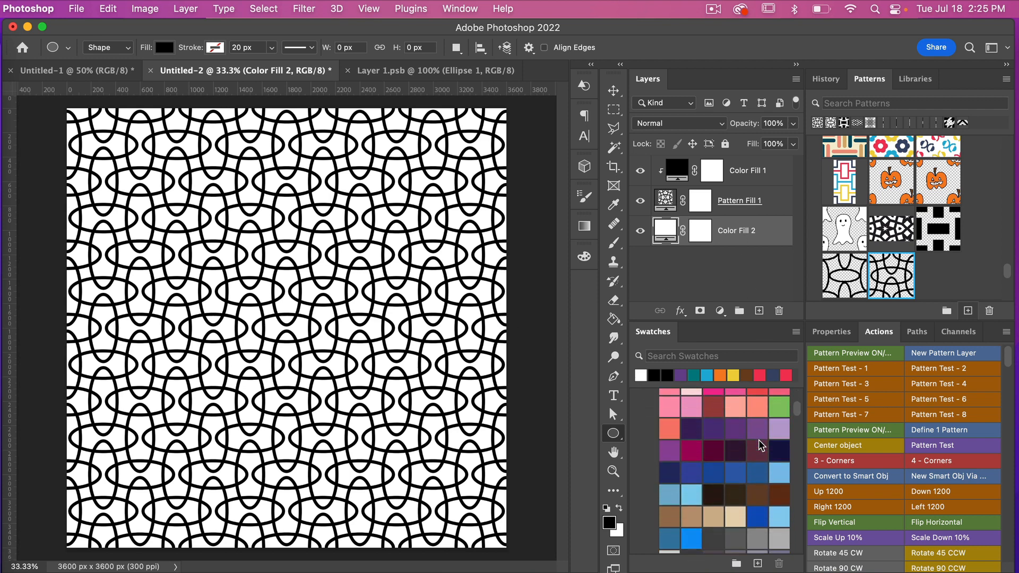
scroll(760, 445, up, 4)
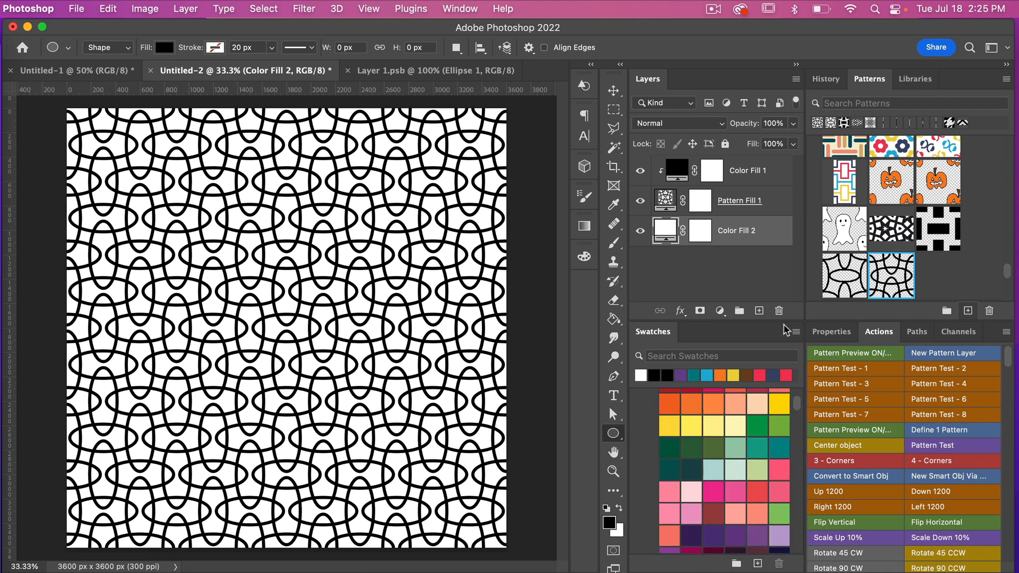
click(780, 448)
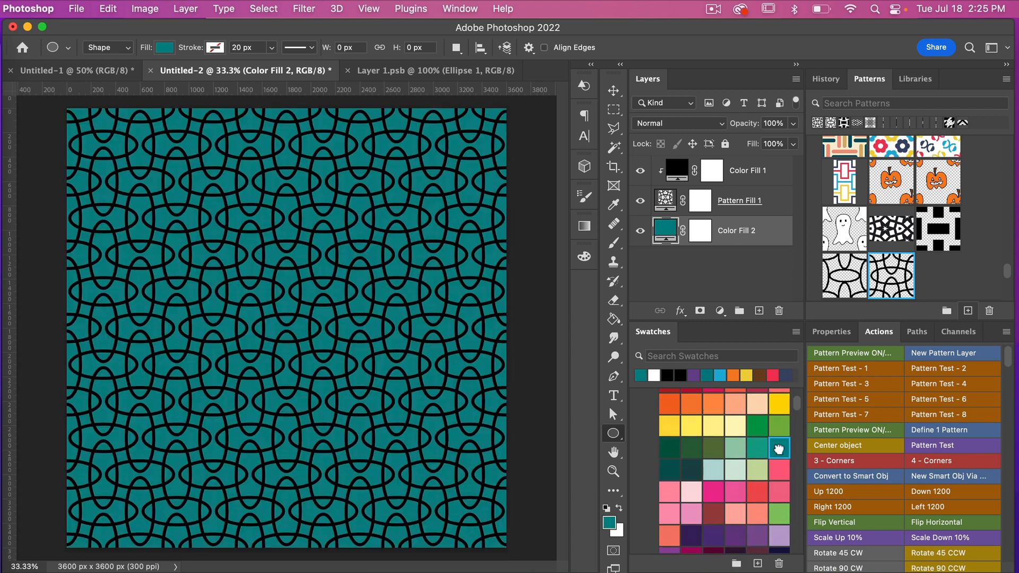
Recolour the clipped Color Fill 1 layer with the pale blue-green swatch from the 100-color-palette group
click(747, 173)
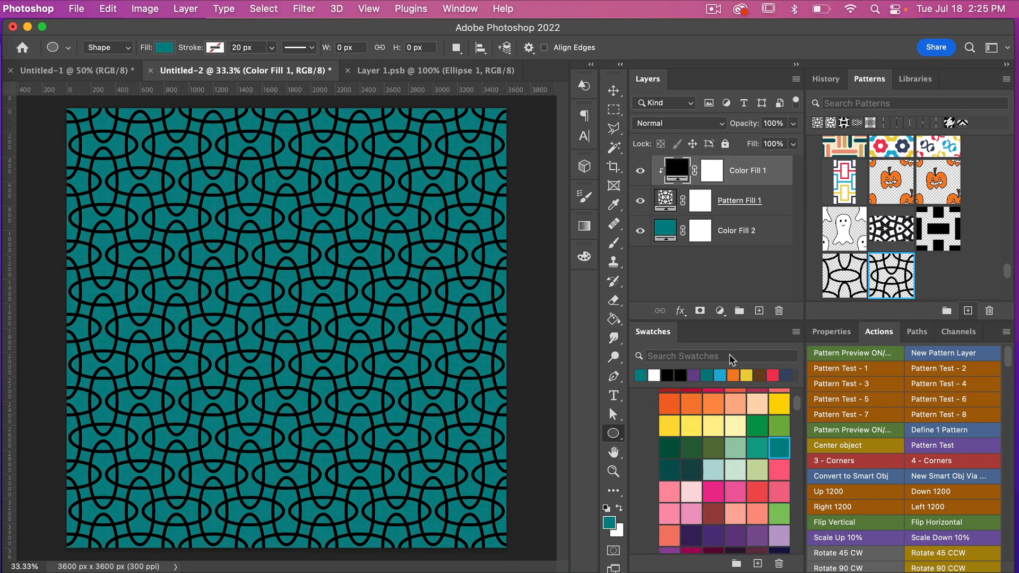
click(734, 448)
click(713, 469)
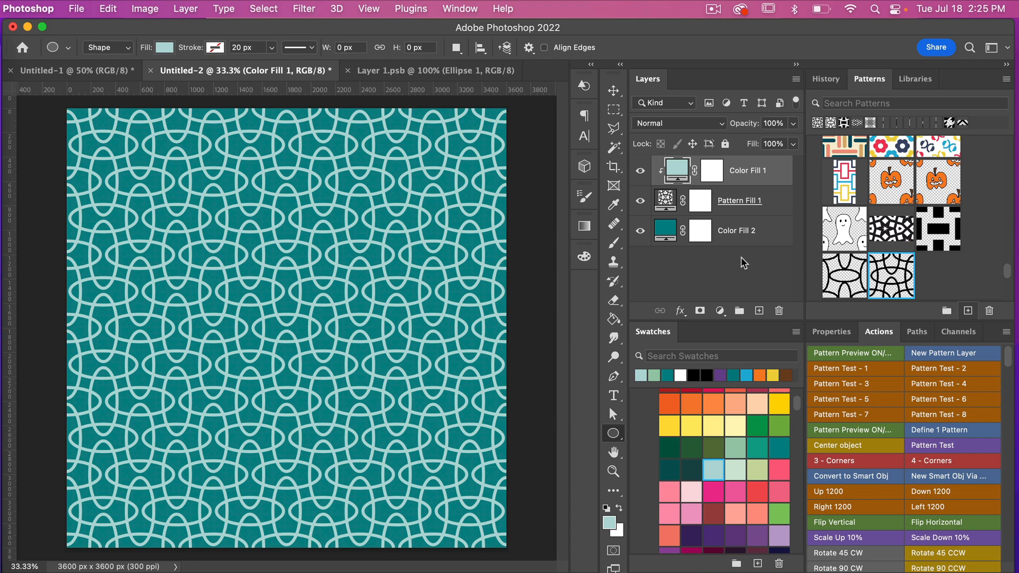
Switch the Pattern Fill 1 layer to the black rectangle basket-weave pattern
click(780, 197)
click(942, 229)
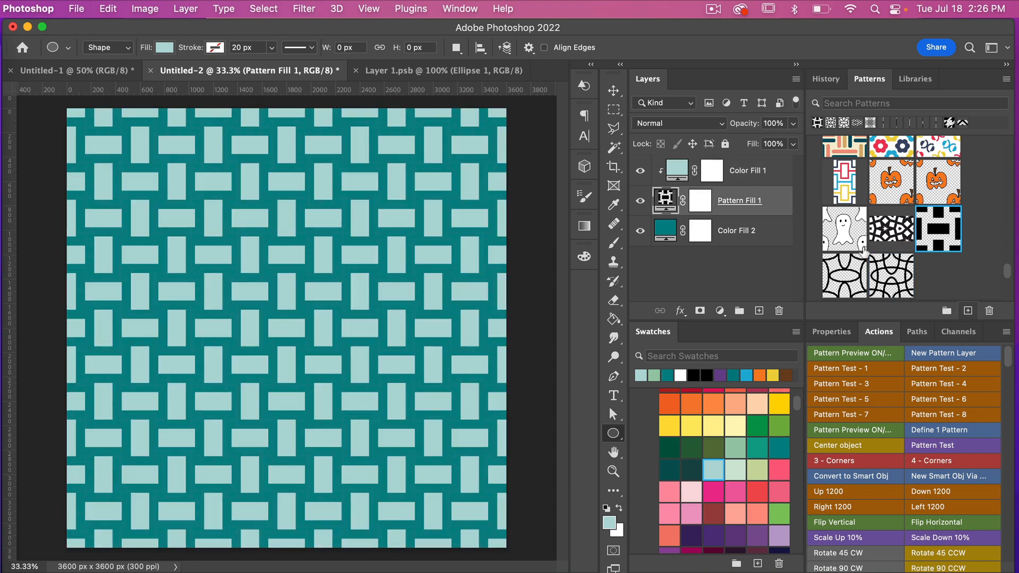
Try the ellipse outline pattern on the Pattern Fill 1 layer, then settle on the overlapping ellipse outline pattern
click(841, 283)
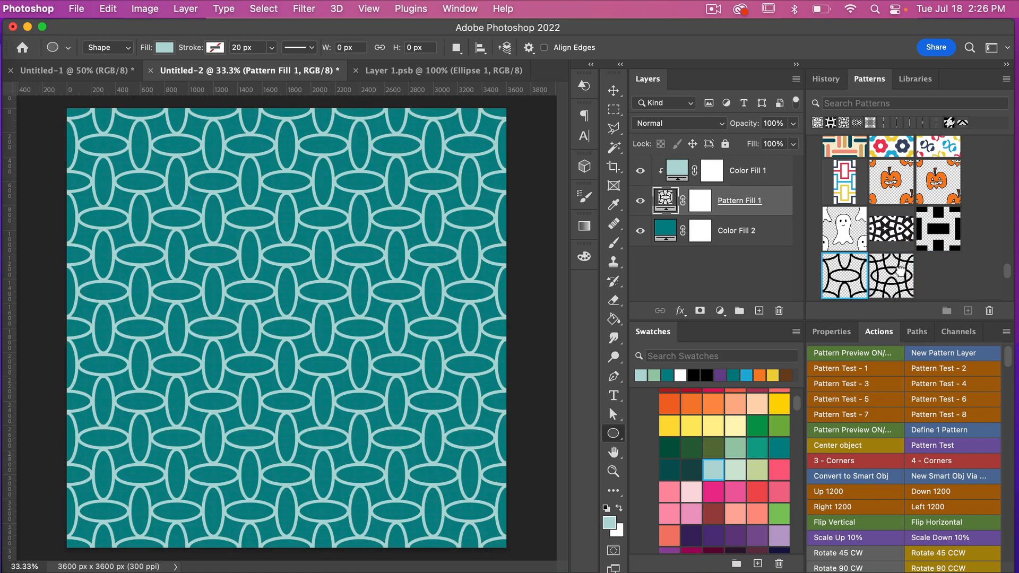
click(895, 278)
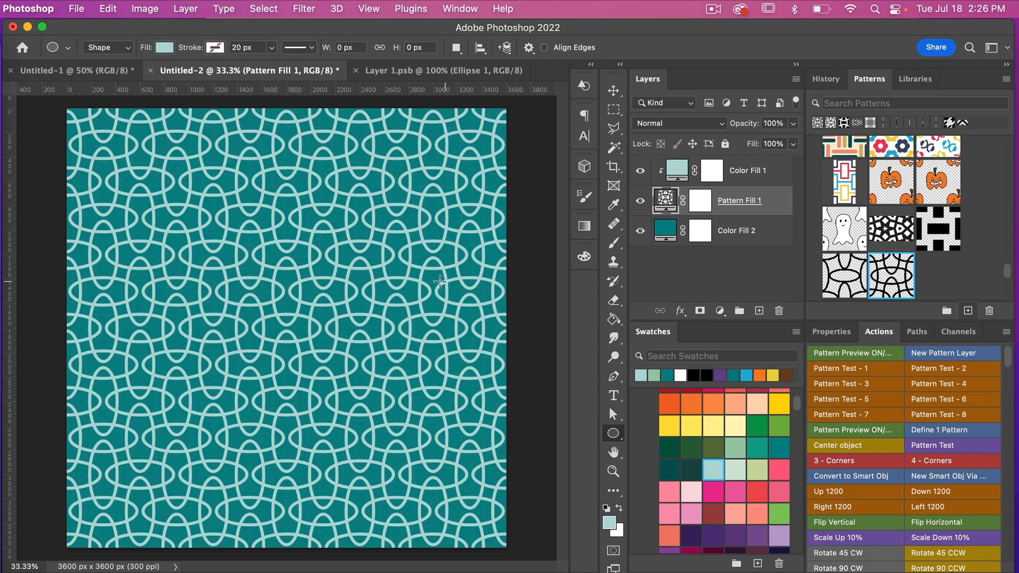
Save a copy of the patterned document on the computer as a JPEG named teal-geometric.jpg in the Pending-for-upload folder
click(78, 12)
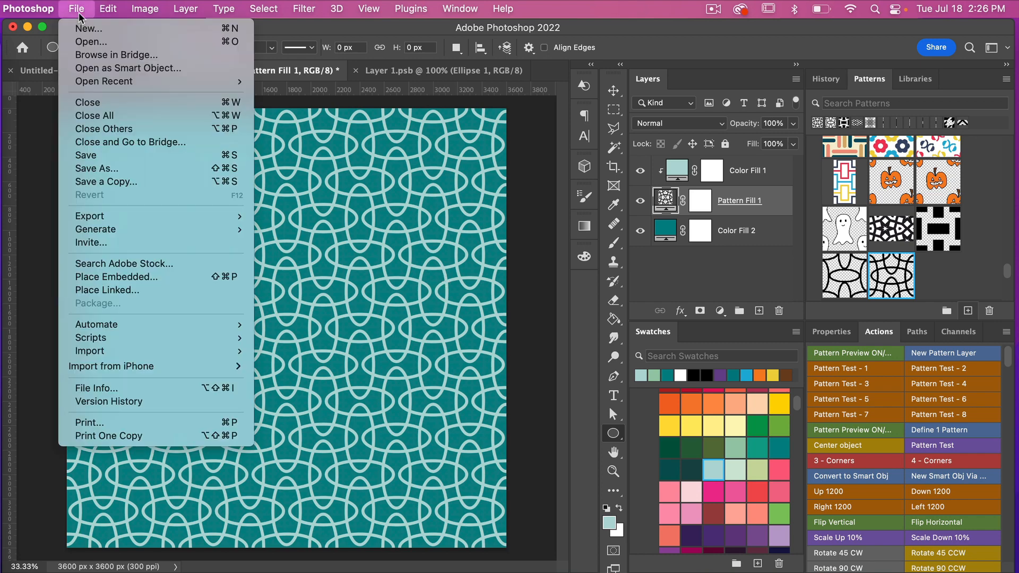
click(151, 180)
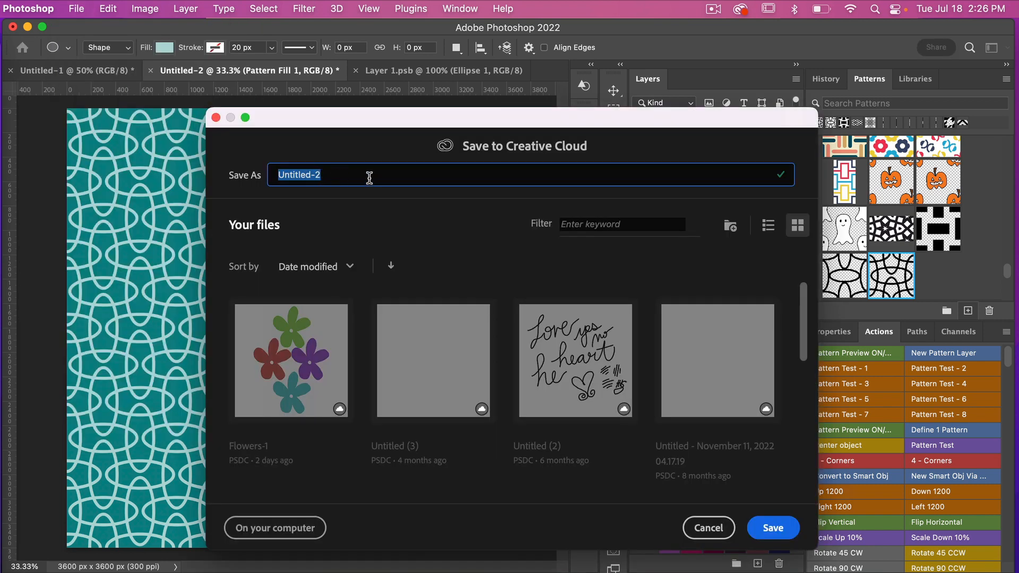
click(278, 529)
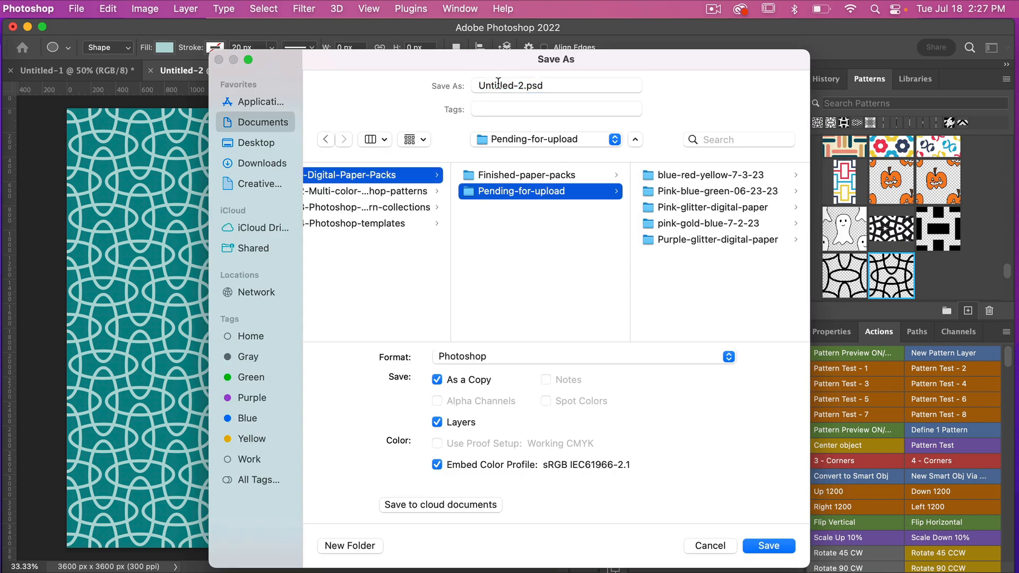
click(571, 359)
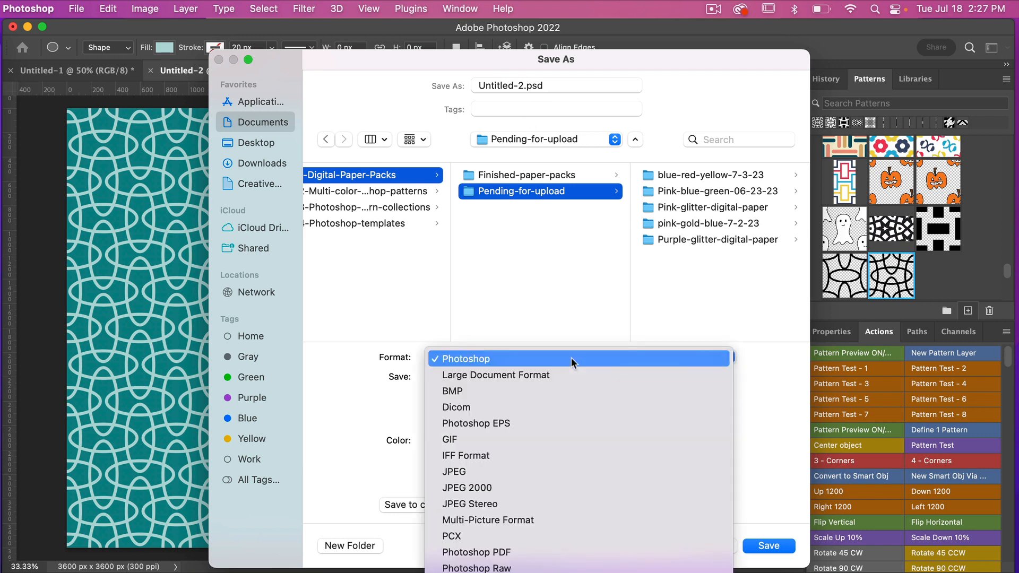
click(478, 472)
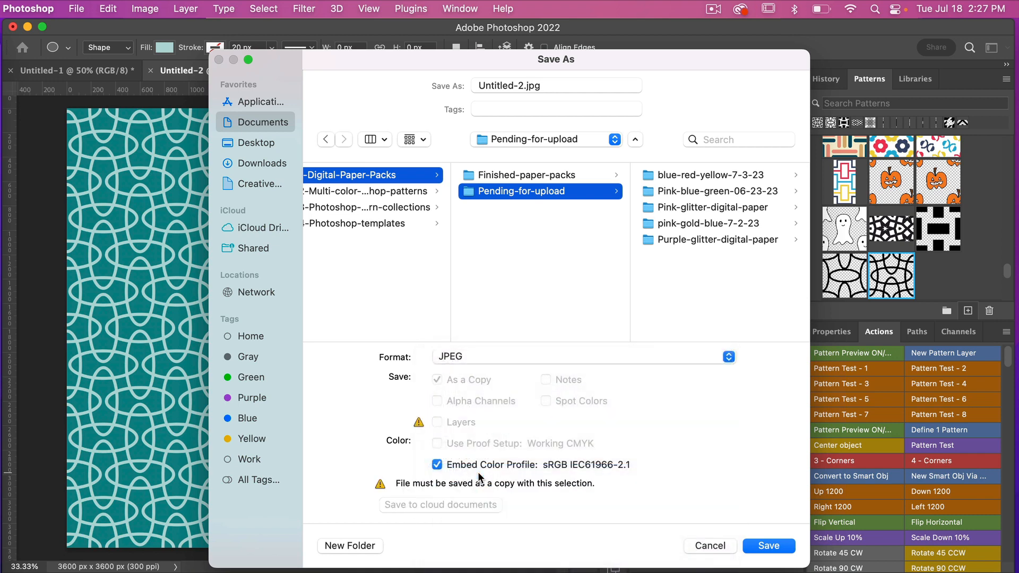
click(523, 86)
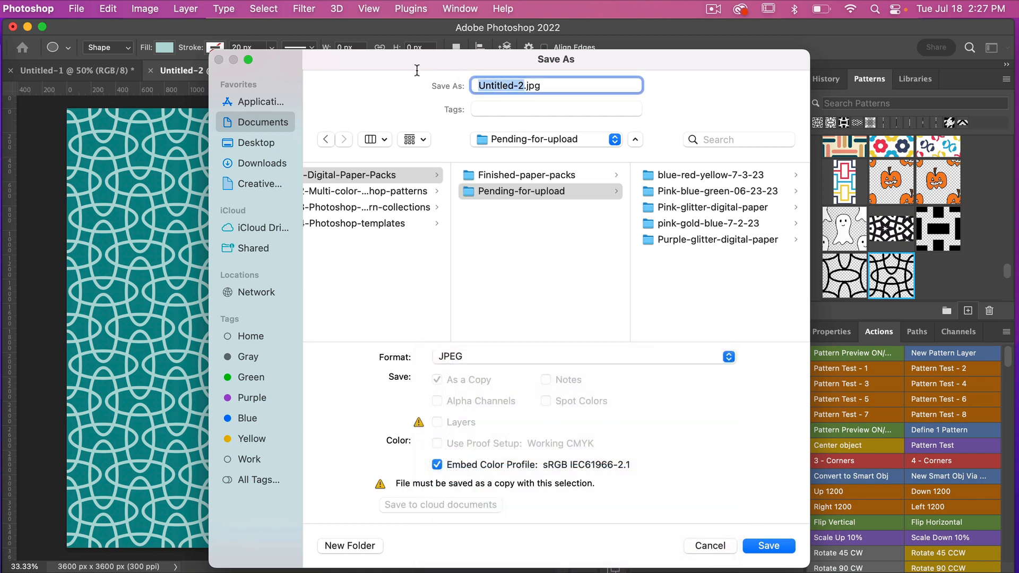
text(teal)
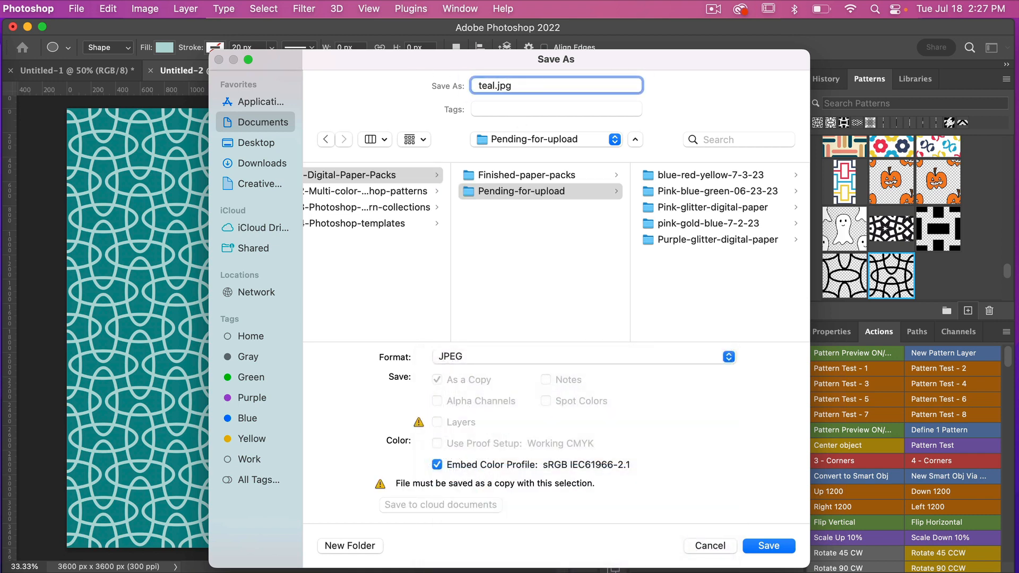
text(-geometric)
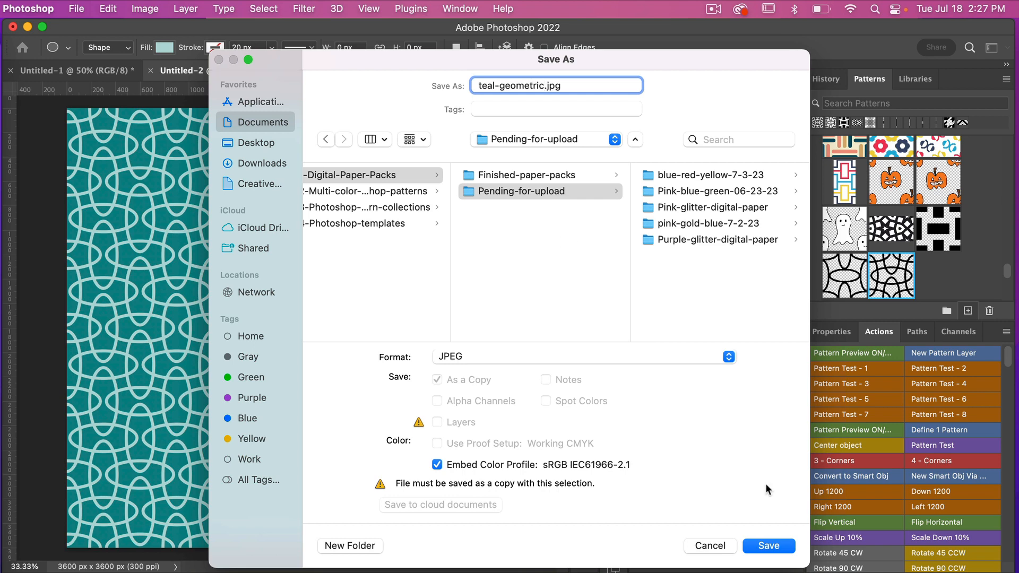
click(768, 546)
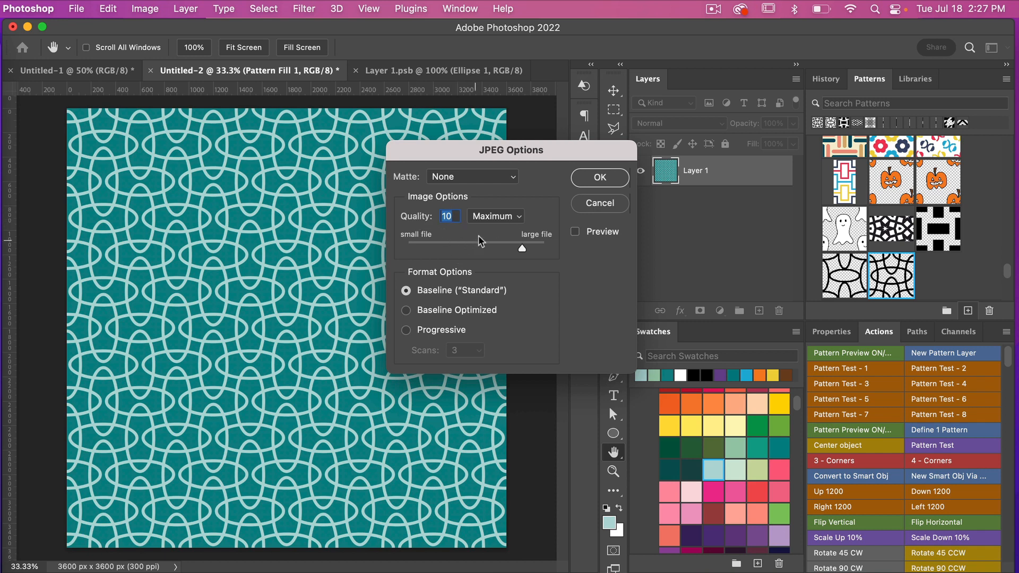
Keep the JPEG options at Maximum quality 10 with Baseline ("Standard") format and finish the export
click(503, 220)
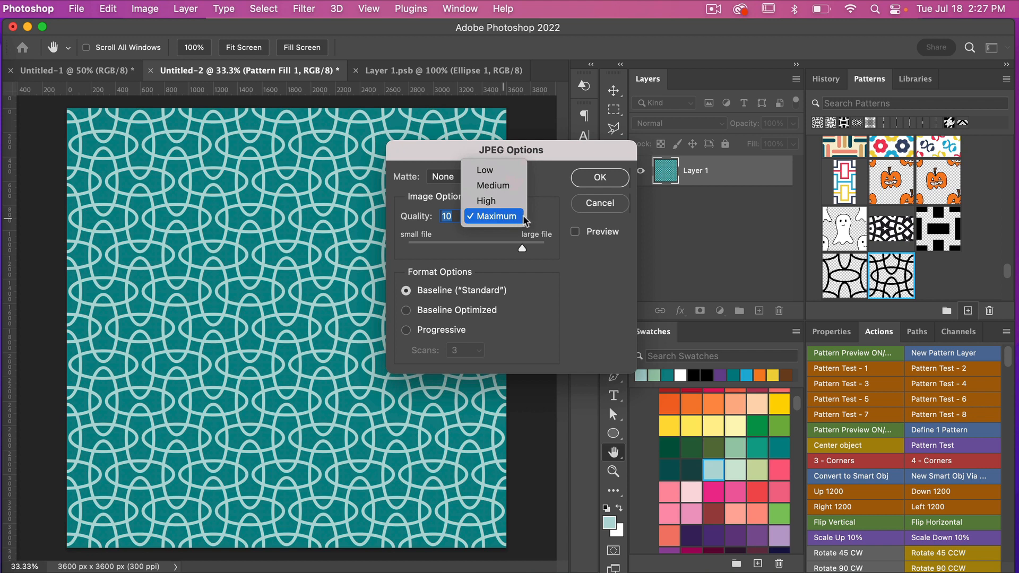
click(540, 216)
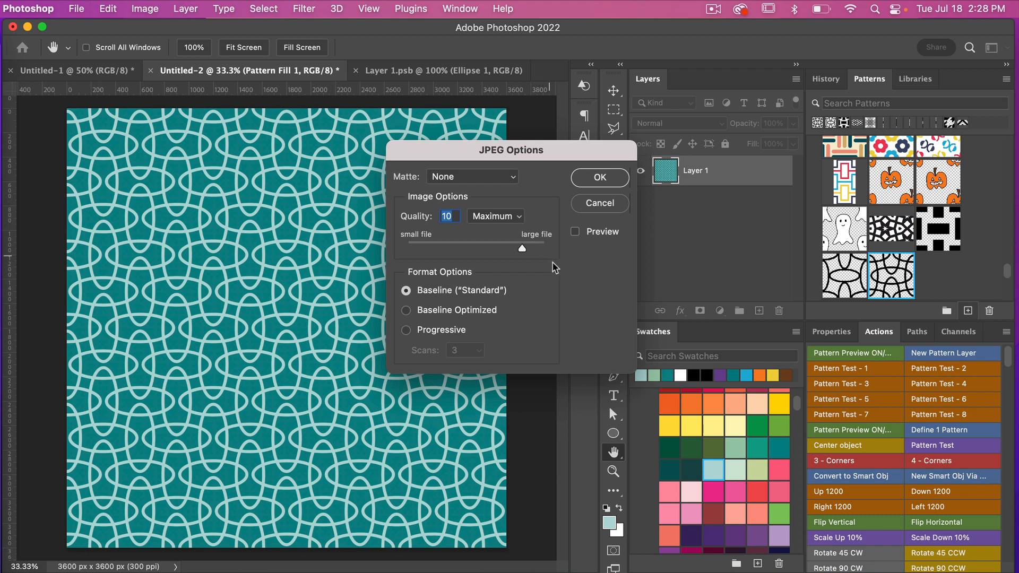
click(607, 176)
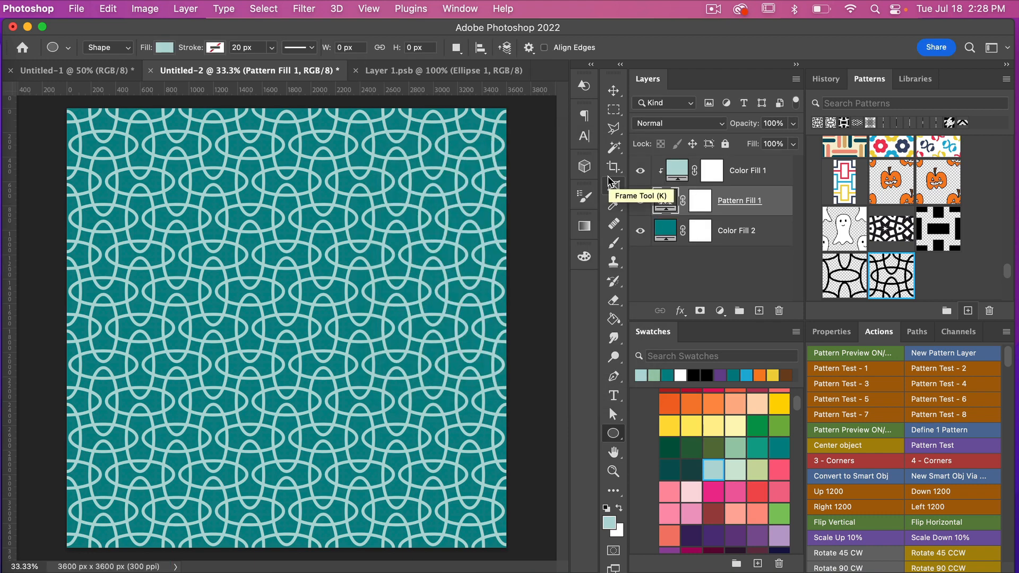
Switch the Pattern Fill 1 layer back to the black rectangle basket-weave pattern and go to the Untitled-1 document
click(951, 247)
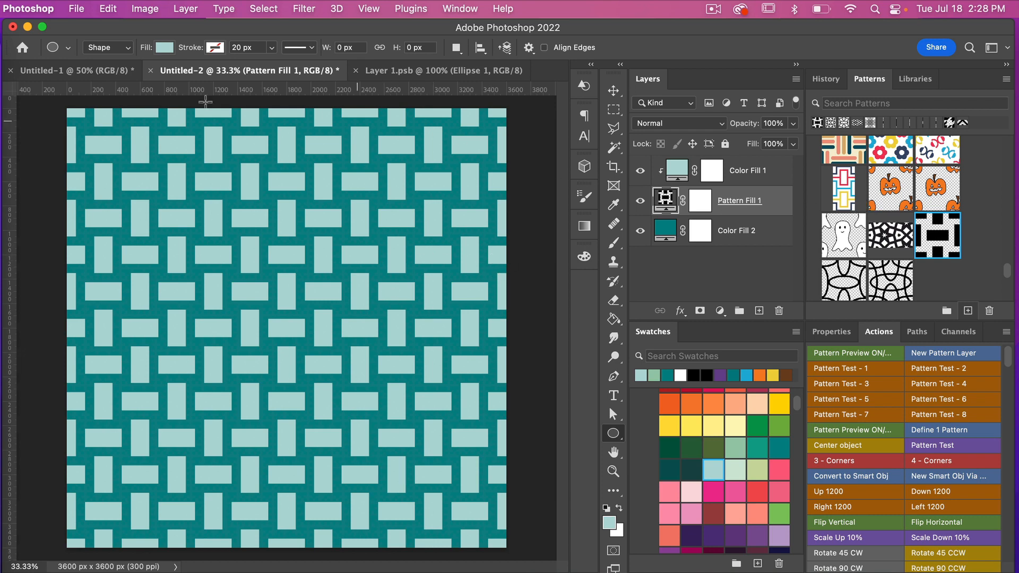
click(111, 71)
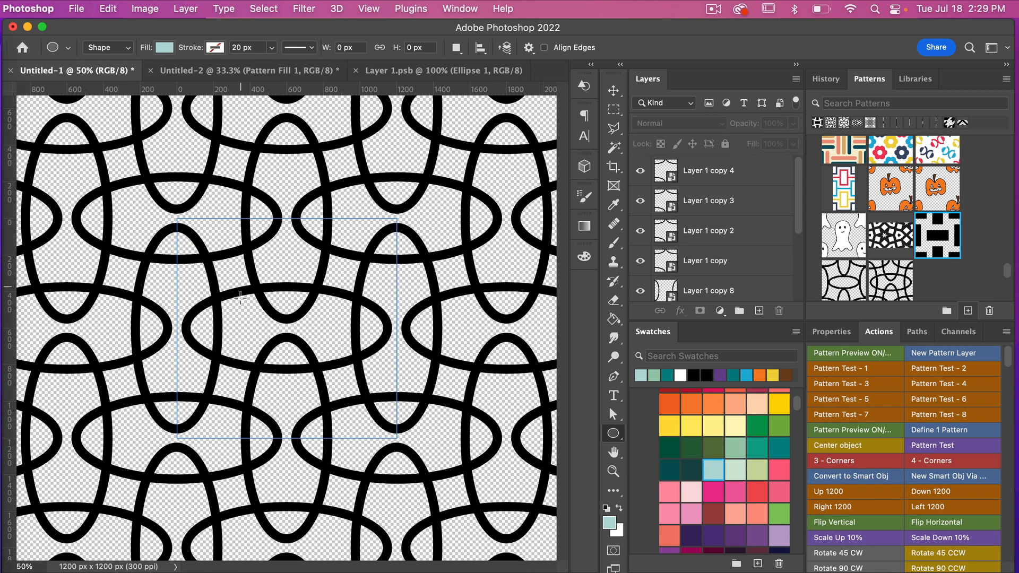